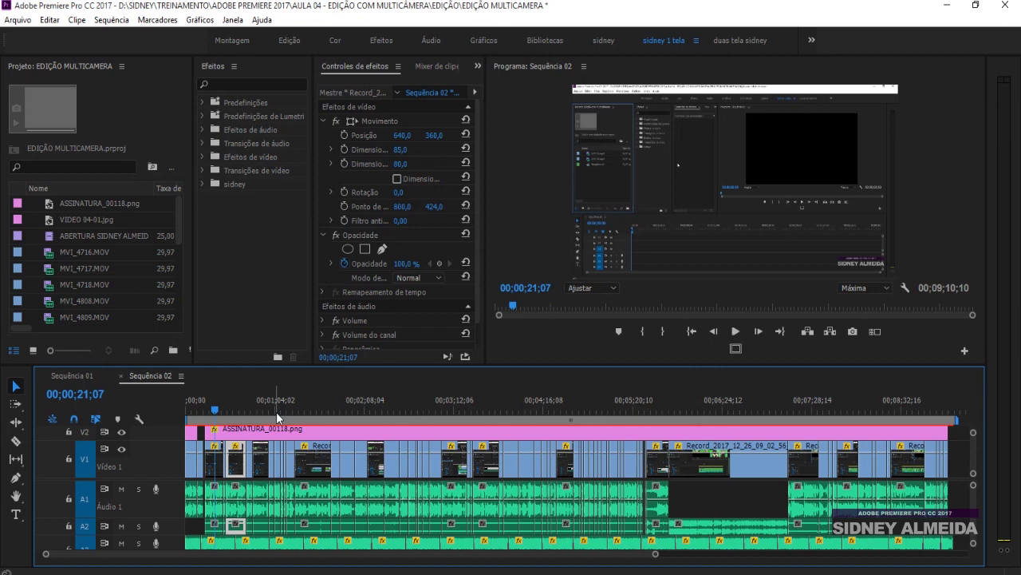
Add a TRIHA bin to the Project panel and enlarge the timeline so every track shows.
left_click_drag(229, 365, 226, 356)
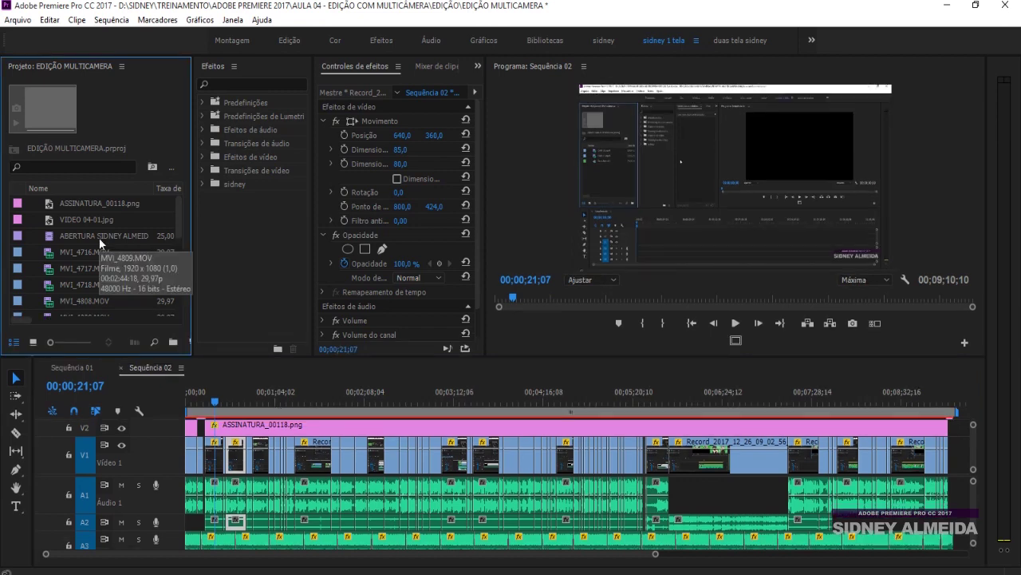
left_click(174, 343)
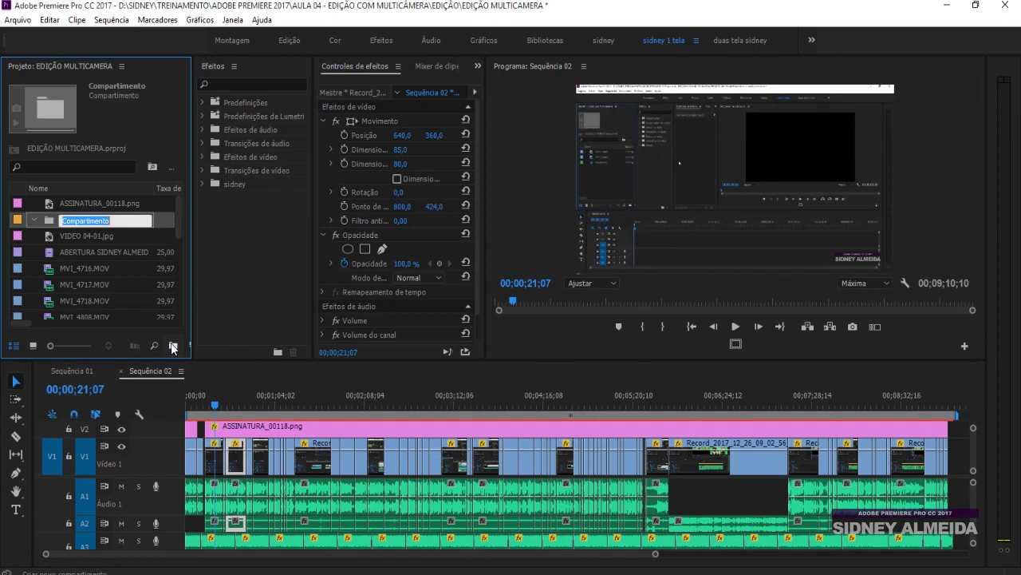
type("TRIHA")
left_click(103, 269)
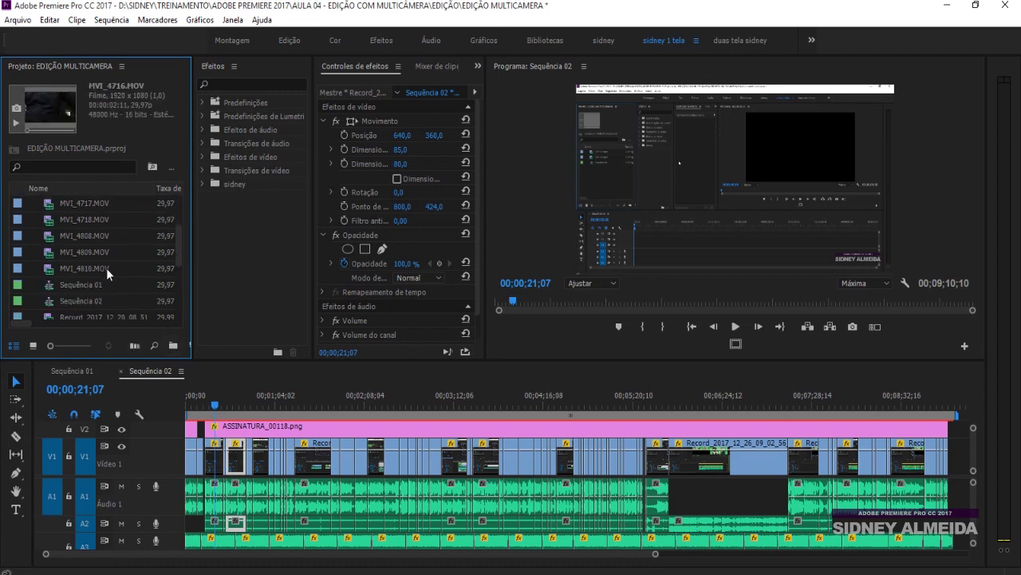
left_click_drag(268, 364, 268, 310)
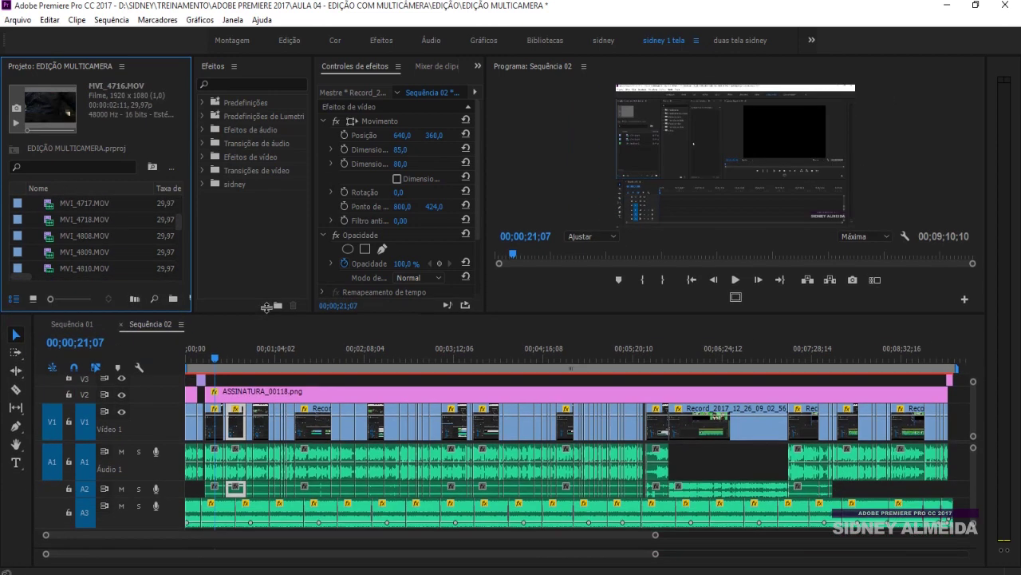
left_click(225, 521)
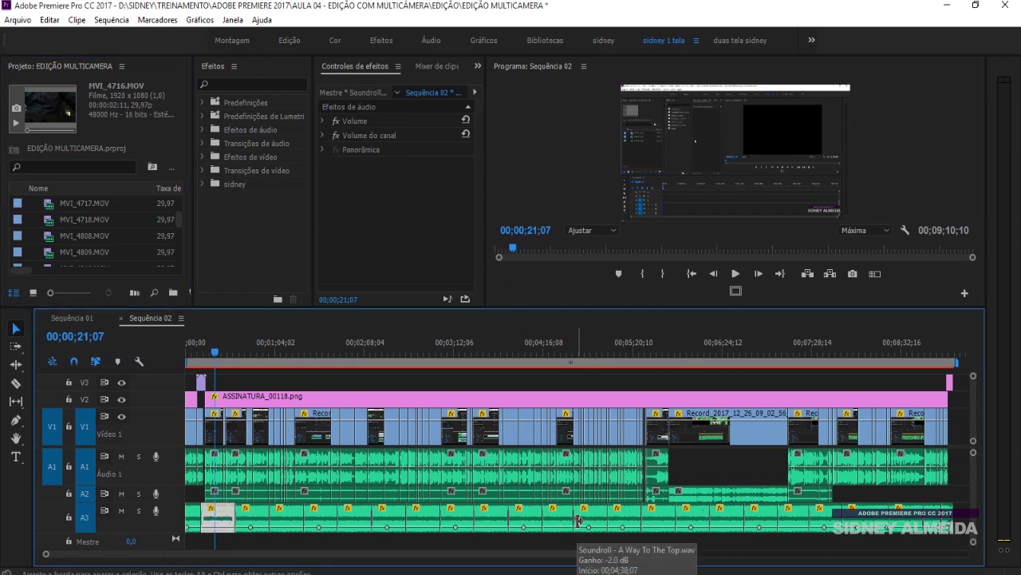
Reveal the A3 music clip in the project list and select all seven music tracks.
right_click(212, 519)
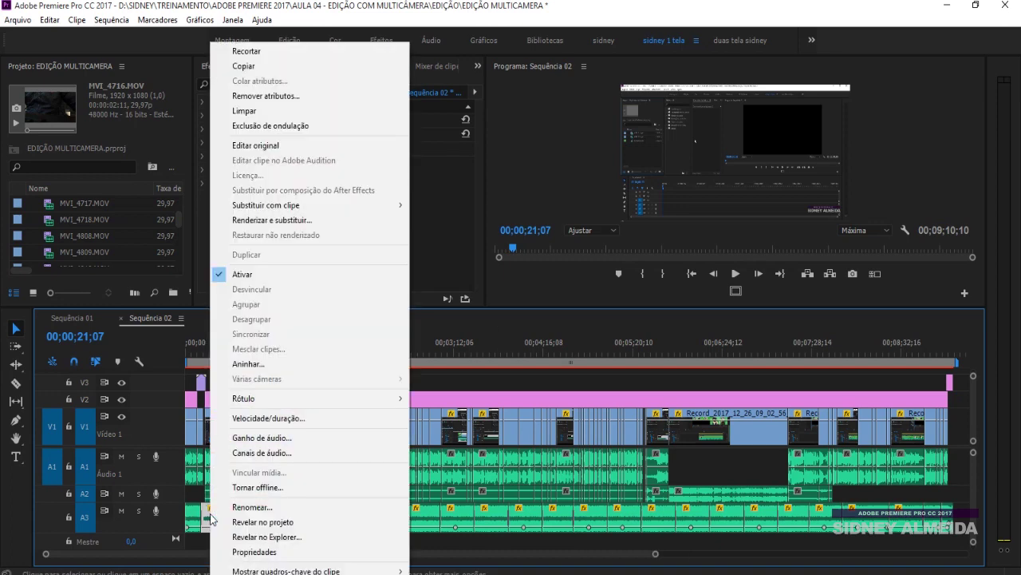
left_click(256, 523)
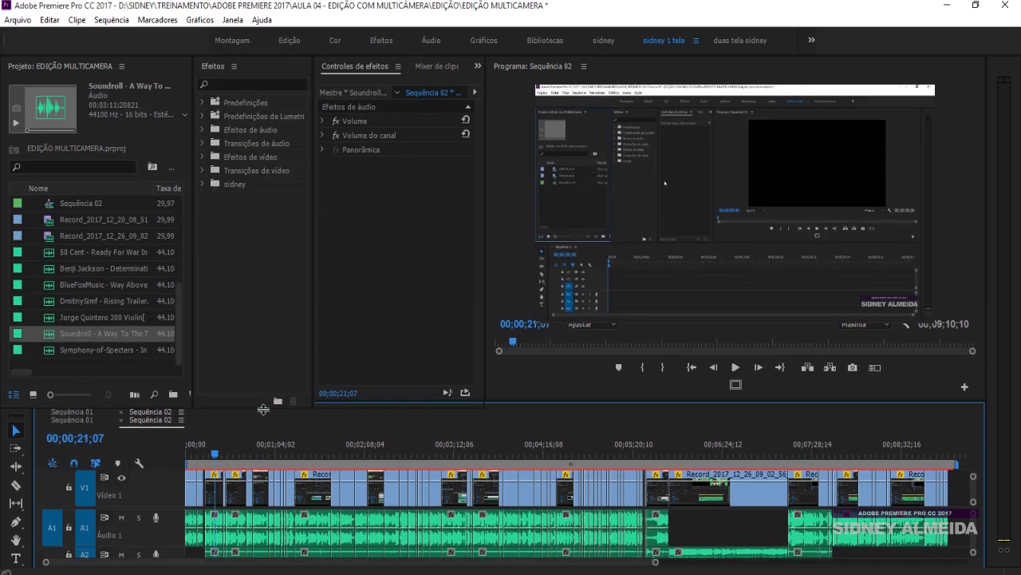
left_click_drag(237, 308, 237, 420)
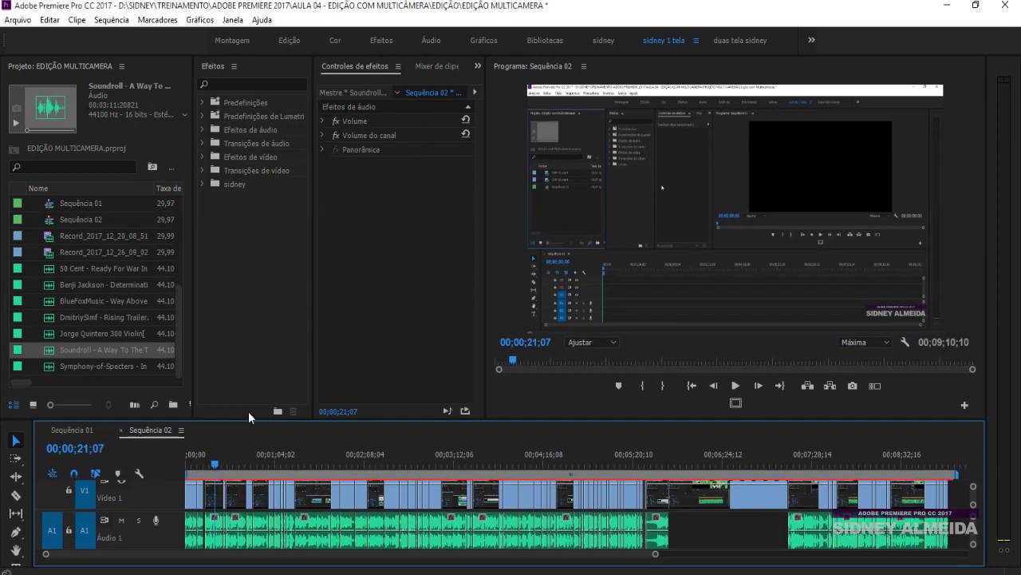
left_click(49, 354)
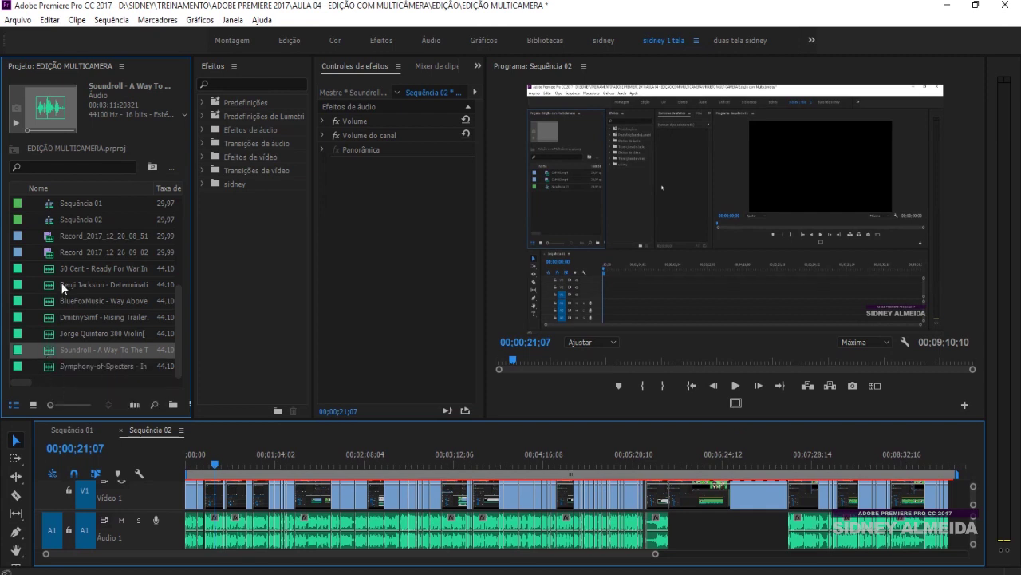
left_click(49, 366, "ctrl")
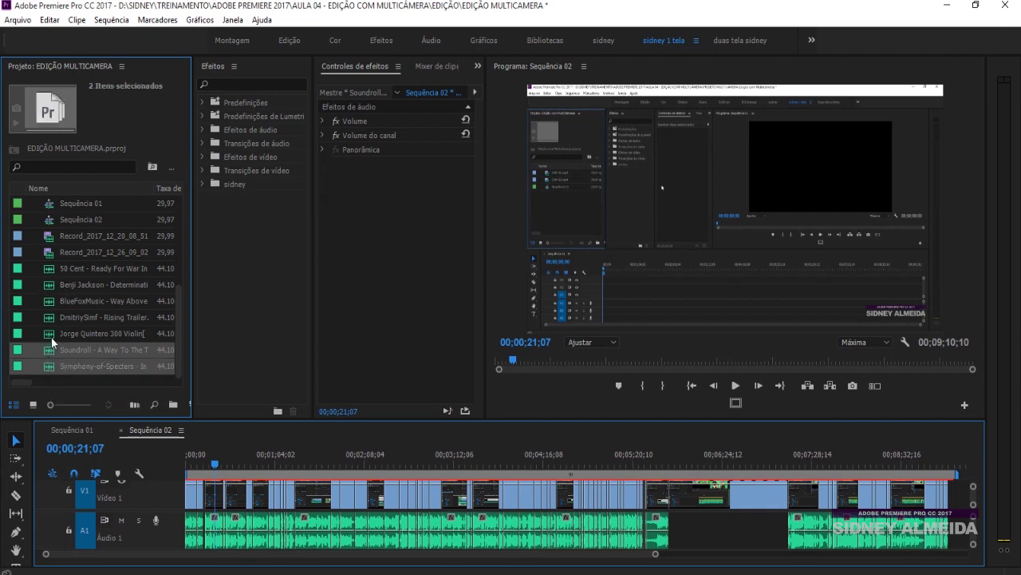
left_click(53, 334, "ctrl")
left_click(55, 316, "ctrl")
left_click(49, 301, "ctrl")
left_click(52, 285, "ctrl")
left_click(52, 270, "ctrl")
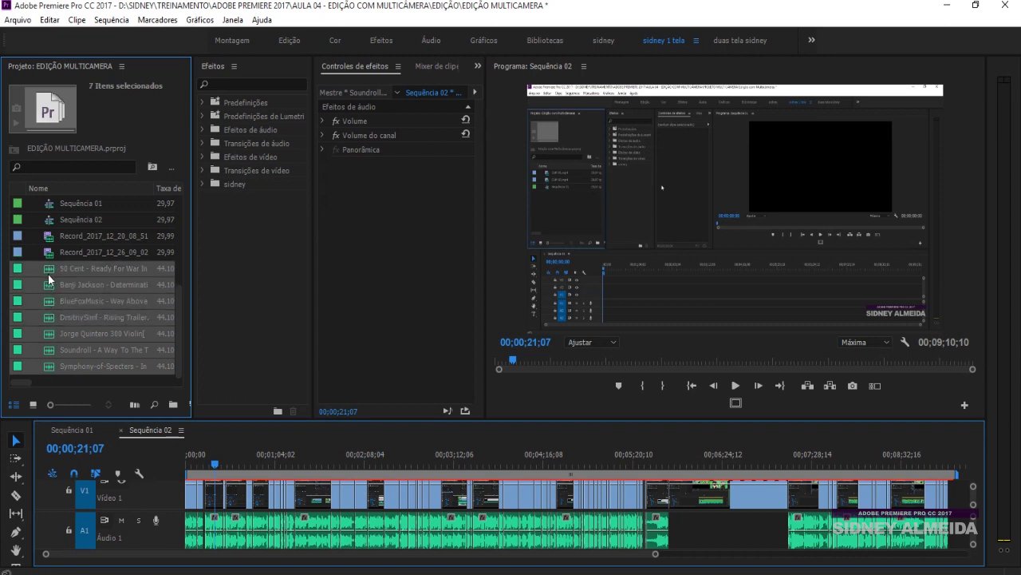
Move the seven selected music tracks into the TRIHA bin and check its contents.
scroll(60, 294, "up", 2)
scroll(66, 317, "up", 2)
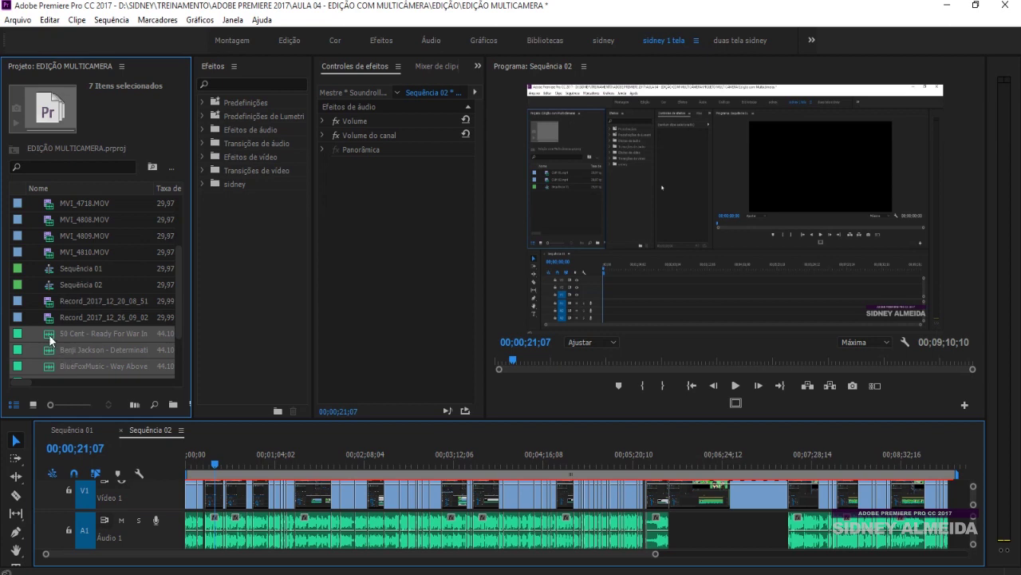
scroll(61, 214, "up", 1)
scroll(62, 209, "up", 2)
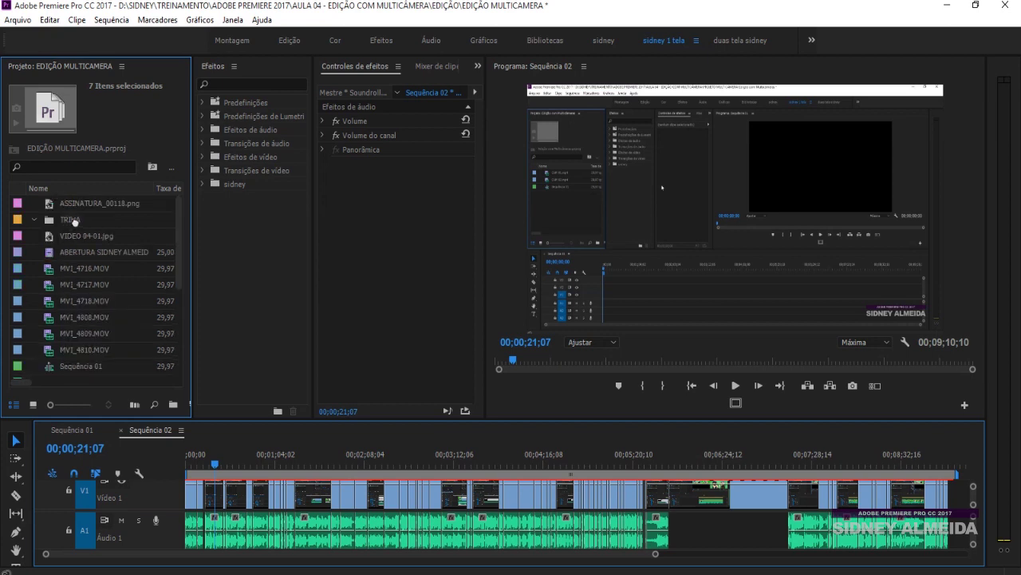
double_click(72, 220)
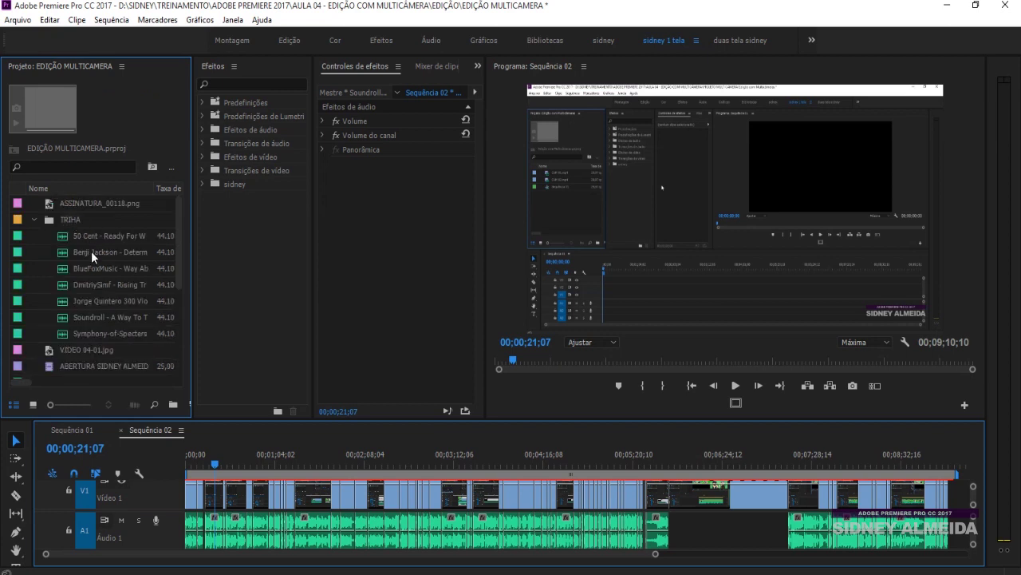
left_click(33, 217)
scroll(90, 290, "down", 2)
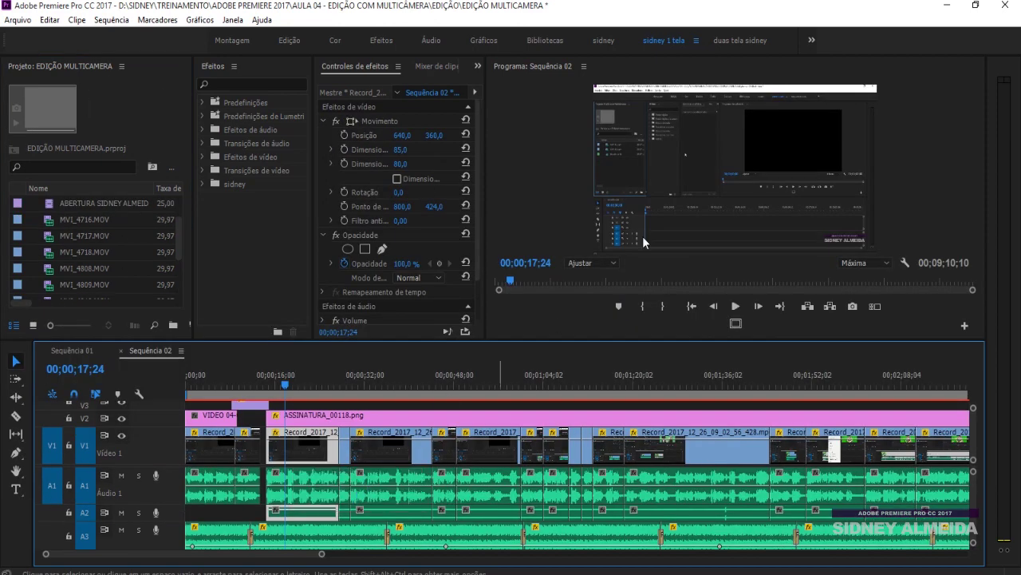
Reveal the V1 clip in the project list and select both Record clips.
right_click(294, 451)
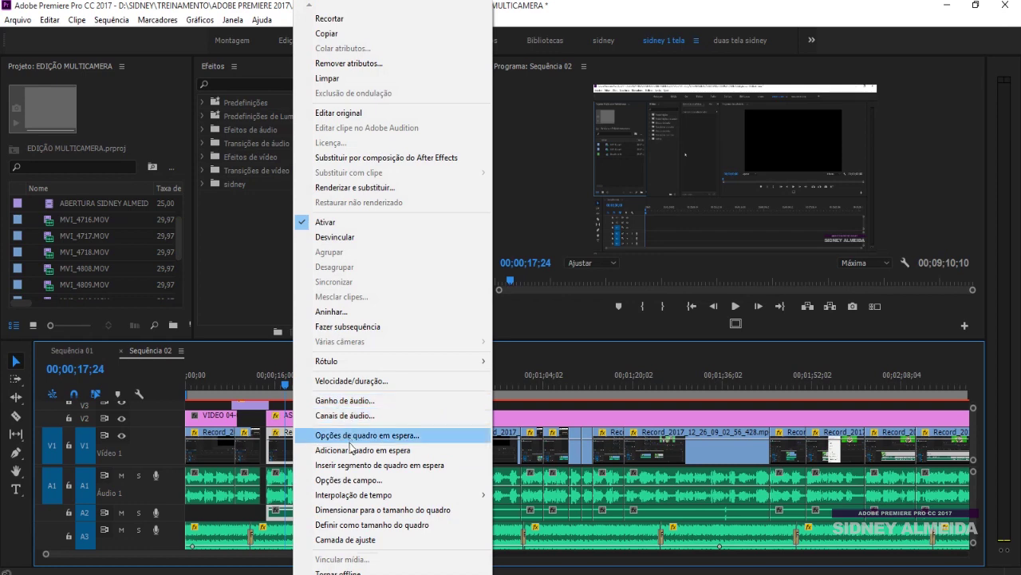
scroll(335, 559, "down", 2)
scroll(343, 558, "down", 2)
scroll(343, 559, "down", 1)
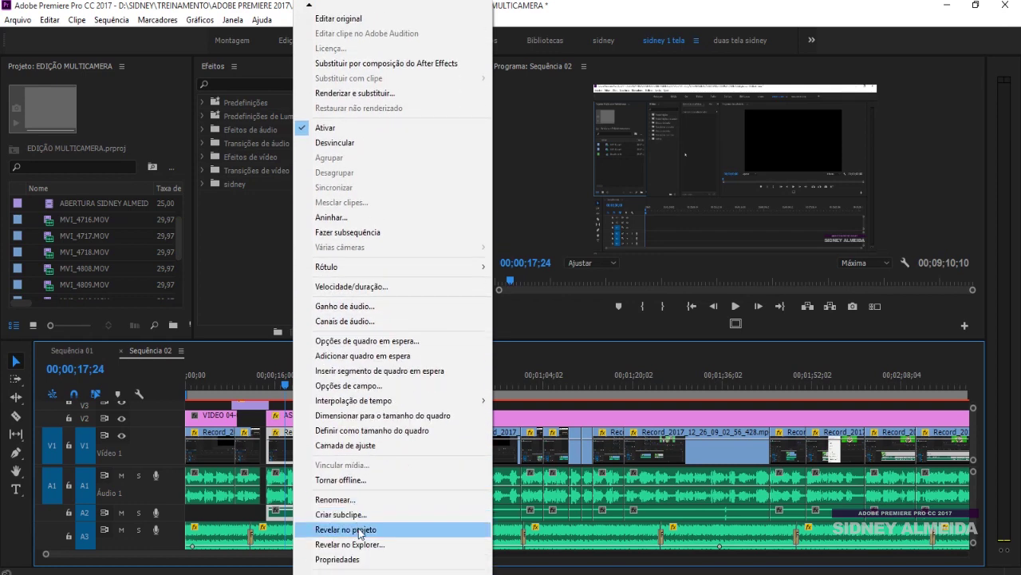
left_click(361, 529)
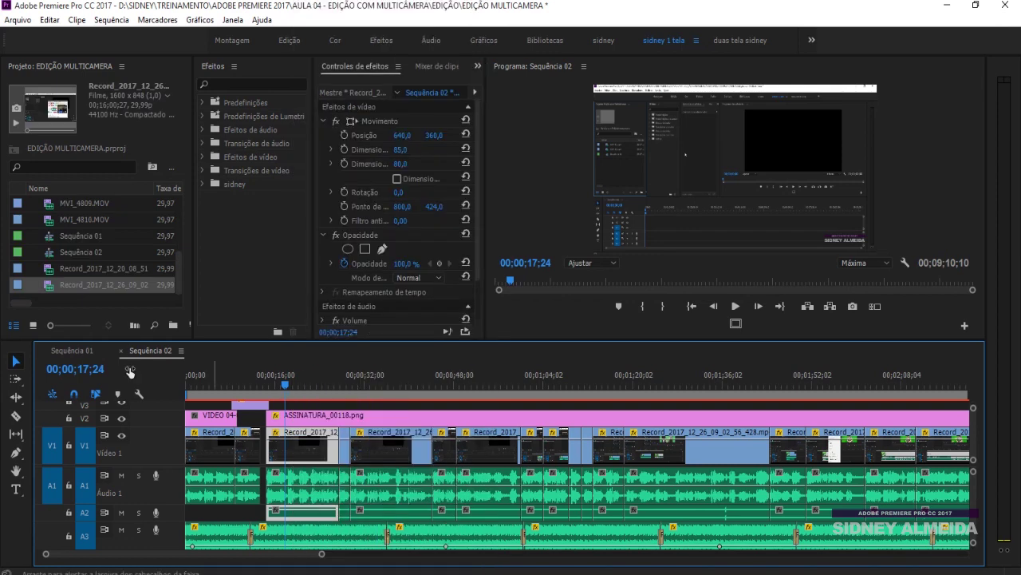
left_click(88, 270)
left_click(93, 284)
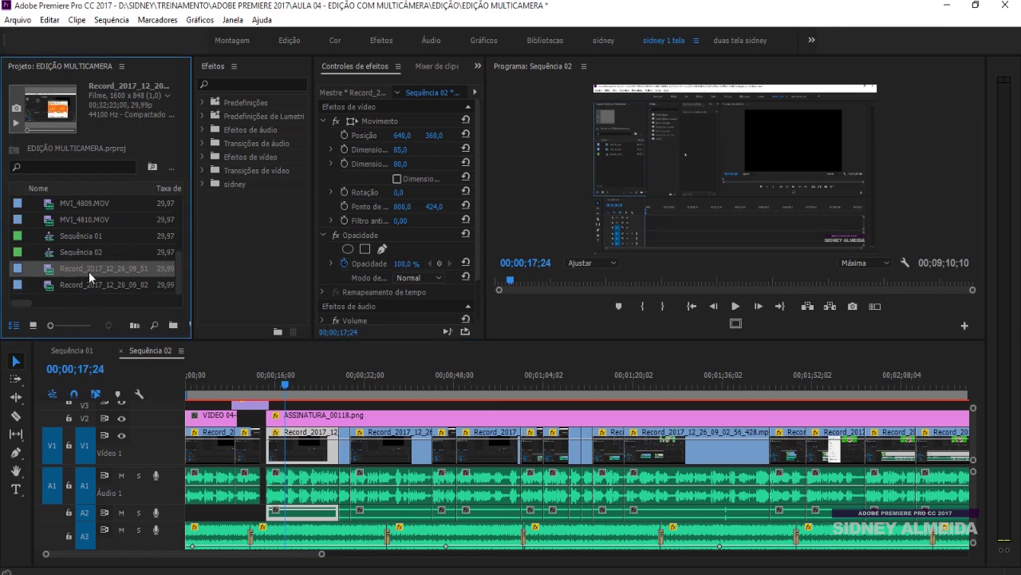
left_click(90, 268)
left_click(87, 284)
left_click(52, 268)
left_click(50, 285, "shift")
Put both Record clips into a new bin named TUTORIAL.
left_click(173, 325)
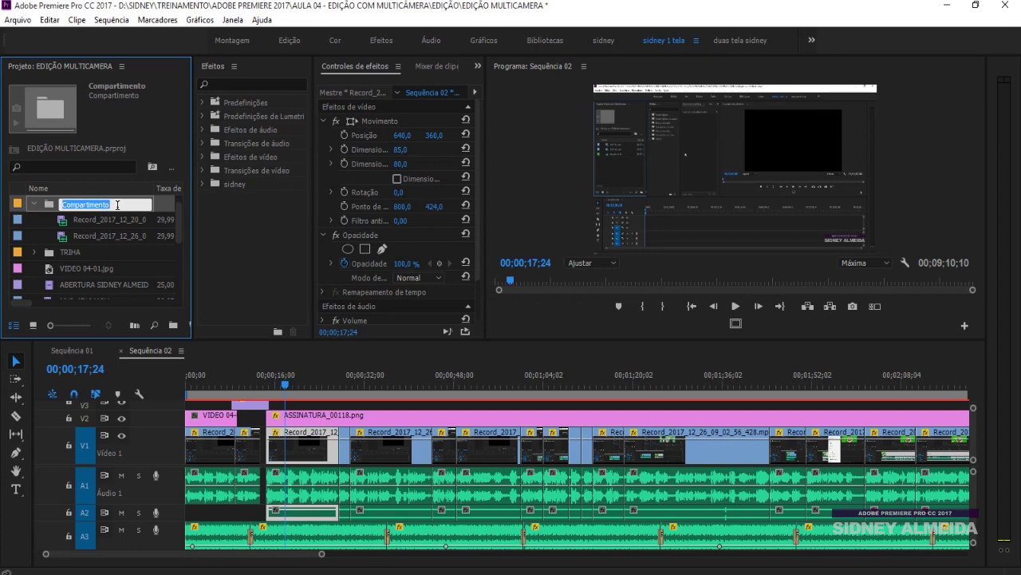
type("TUTORIAL")
left_click(33, 204)
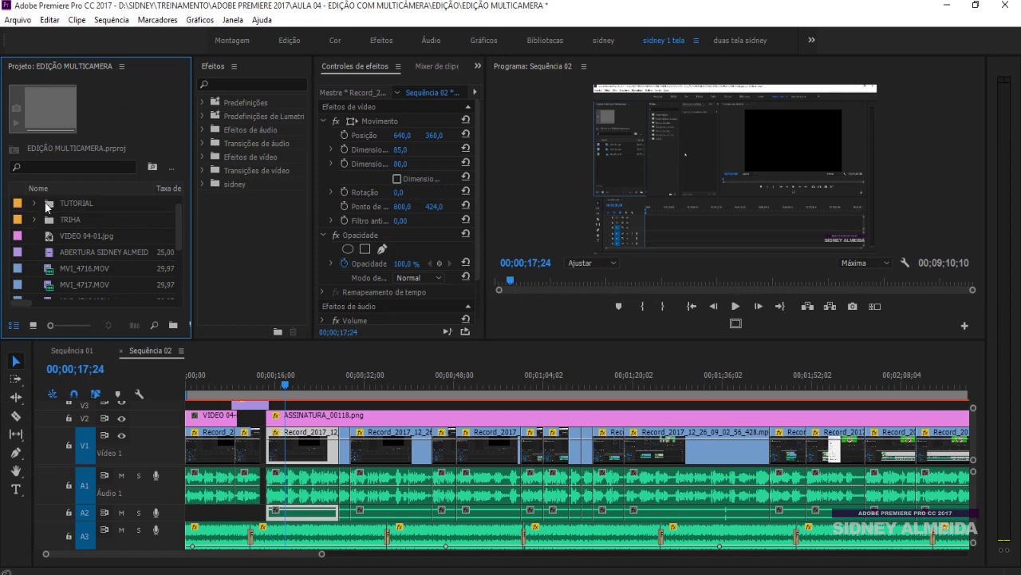
scroll(76, 262, "down", 2)
scroll(79, 259, "up", 2)
scroll(80, 259, "up", 1)
scroll(80, 259, "down", 2)
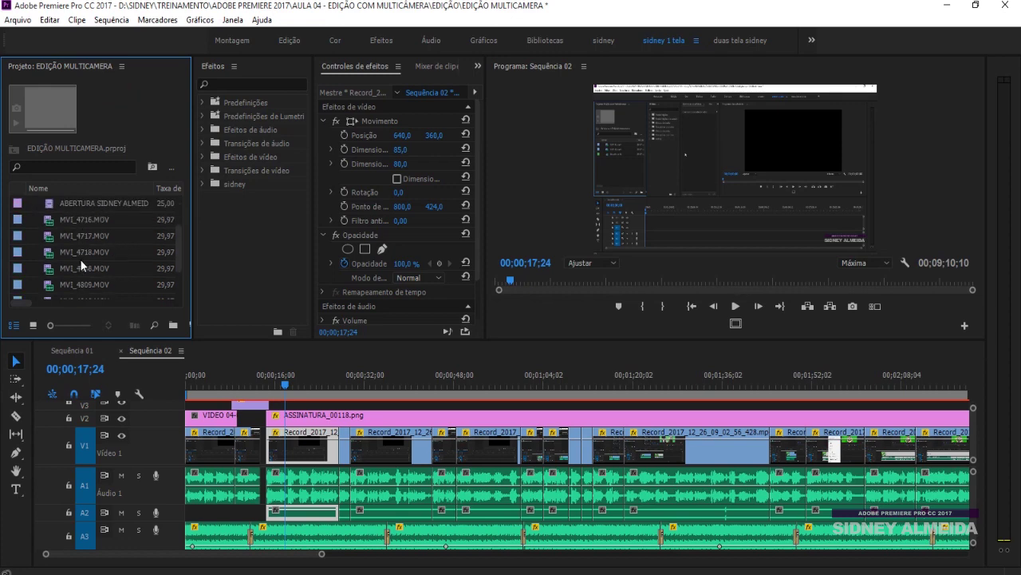
left_click(71, 216)
left_click(311, 478)
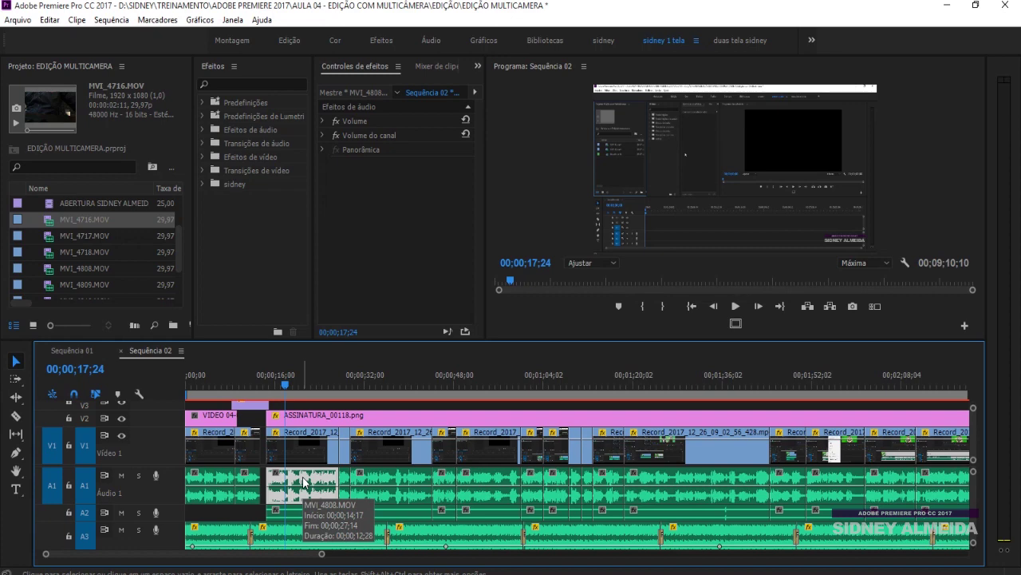
Reveal the A1 audio clip in the project list and check the MVI clips.
right_click(303, 482)
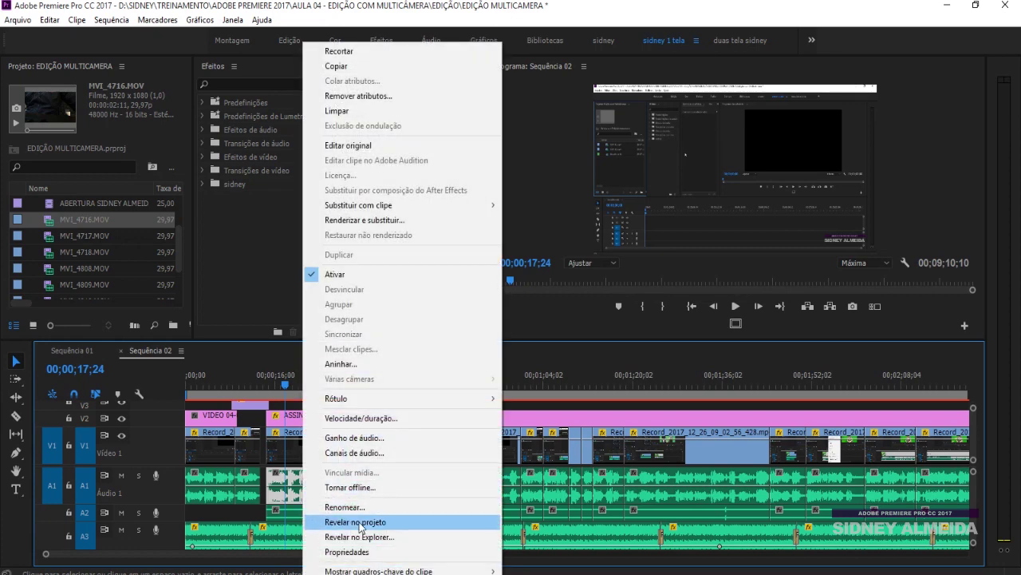
left_click(360, 522)
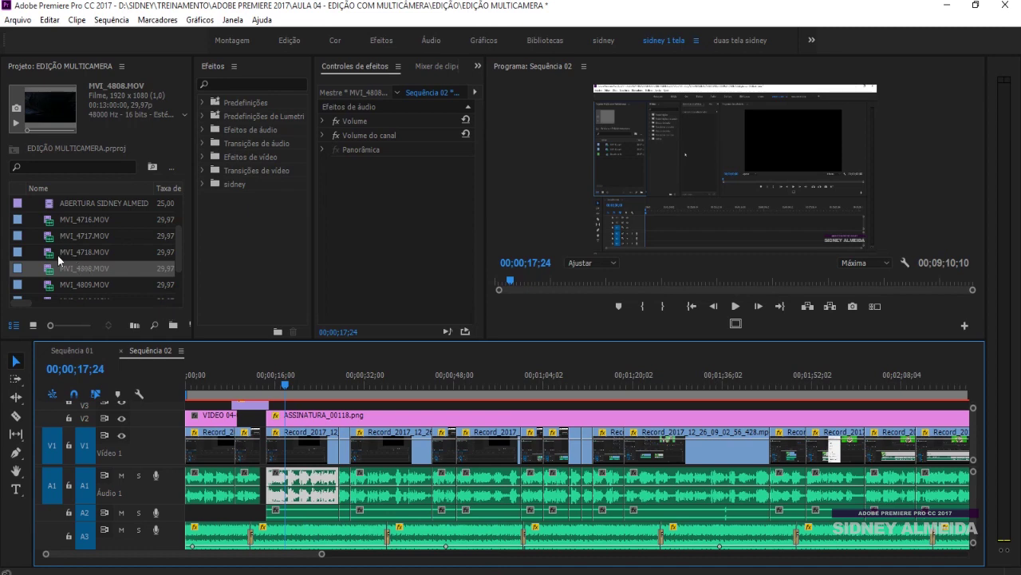
left_click(50, 226)
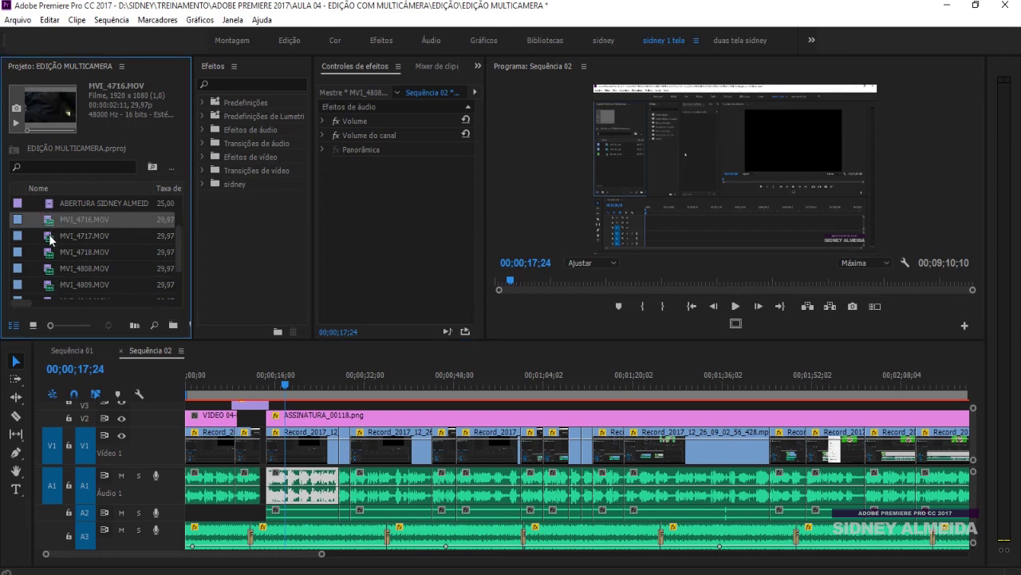
left_click(50, 253)
left_click(51, 270)
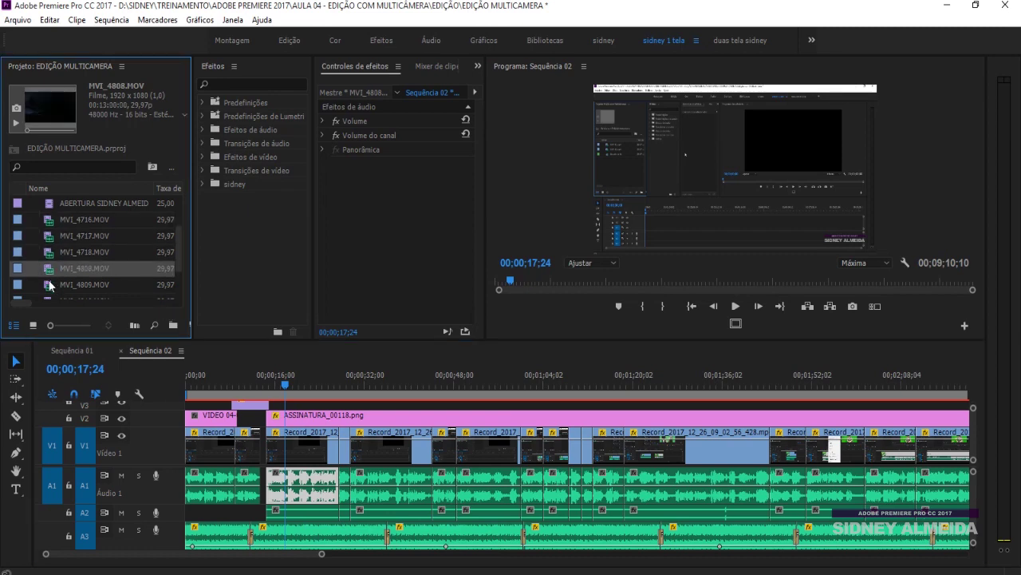
left_click(50, 286)
left_click(50, 272, "shift")
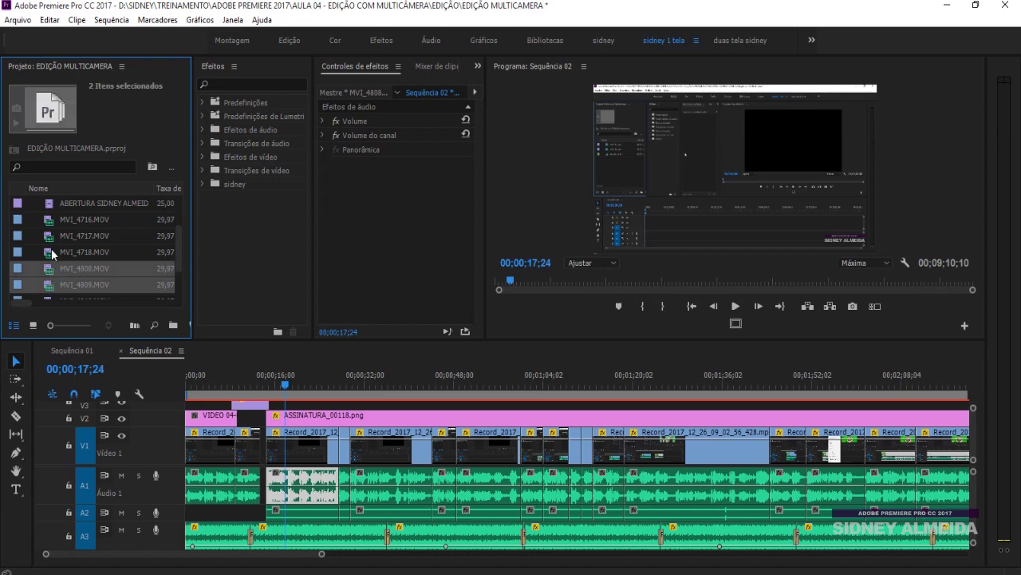
Select the five clips MVI_4716 through MVI_4809 and bin them as NARRAÇÃO.
left_click(50, 252, "shift")
left_click(50, 236, "shift")
left_click(51, 219, "shift")
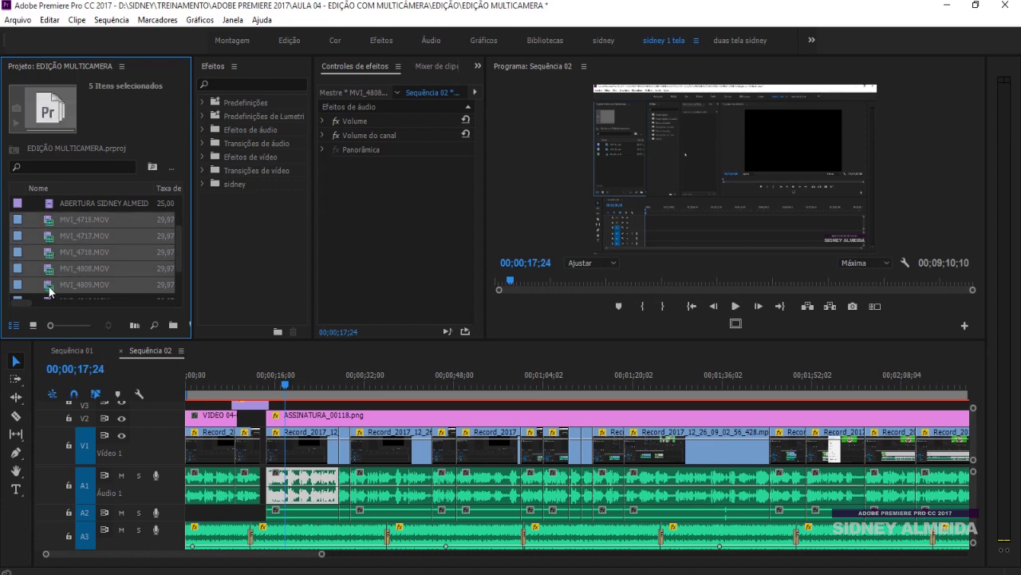
scroll(52, 291, "down", 2)
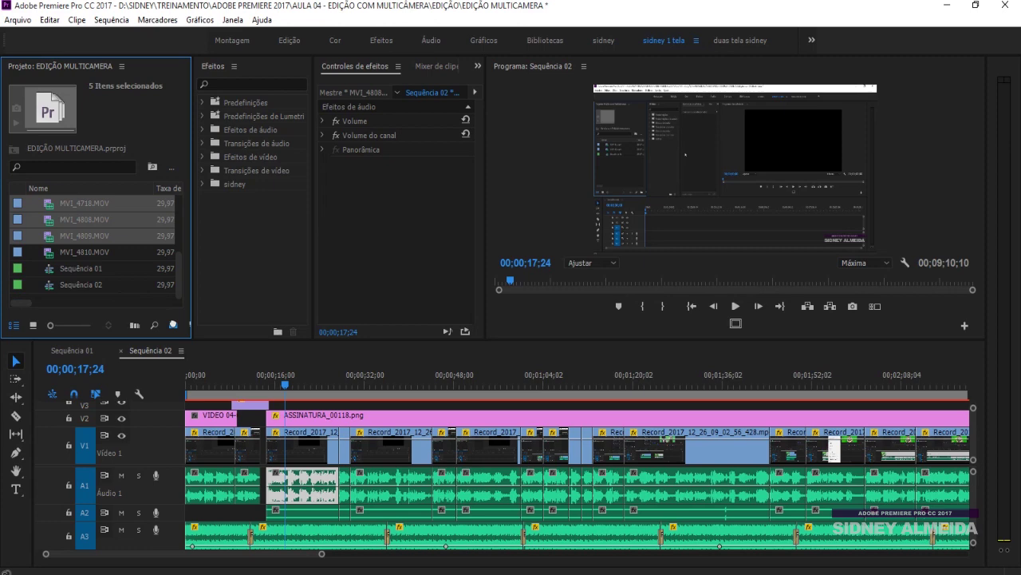
left_click(172, 325)
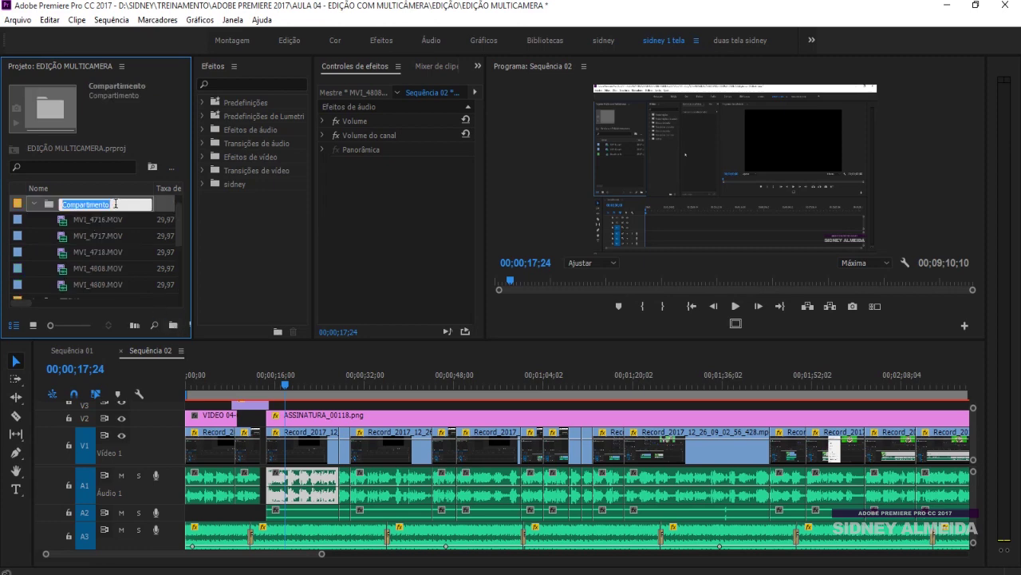
type("NARRAÇÃO")
Confirm the NARRAÇÃO bin name and compare the two sequence timelines, ending on Sequência 02.
left_click(34, 204)
left_click(51, 272)
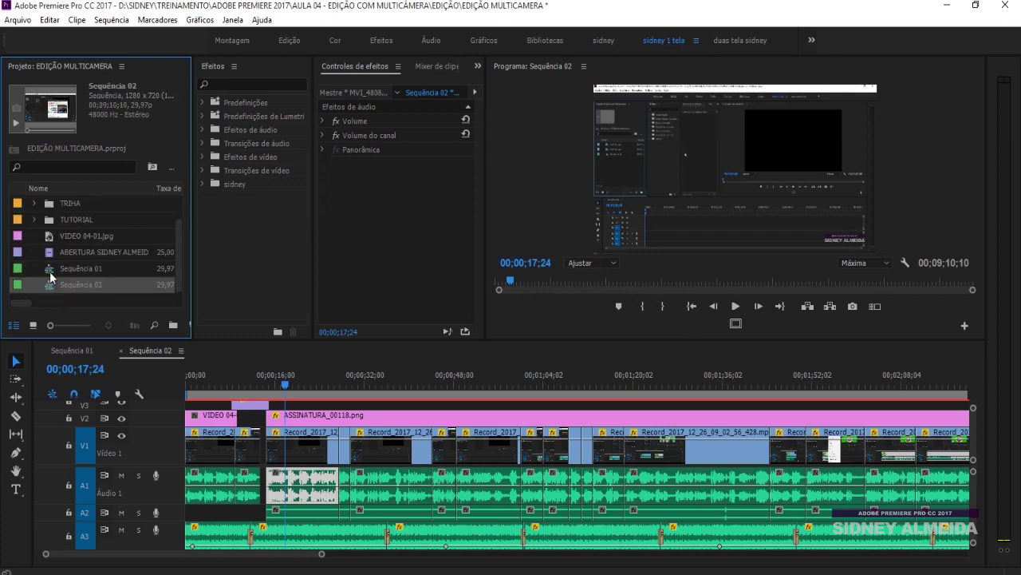
left_click(74, 351)
left_click(134, 350)
left_click(80, 351)
left_click(136, 351)
Group Sequência 01 and Sequência 02 into a new bin named SEQ and collapse it.
left_click(37, 275)
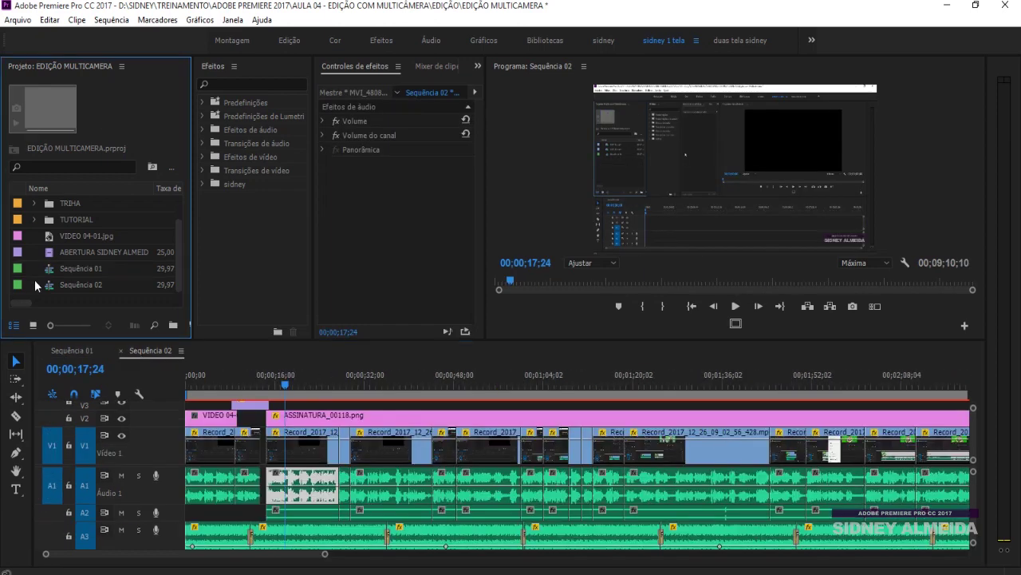
left_click(49, 285, "shift")
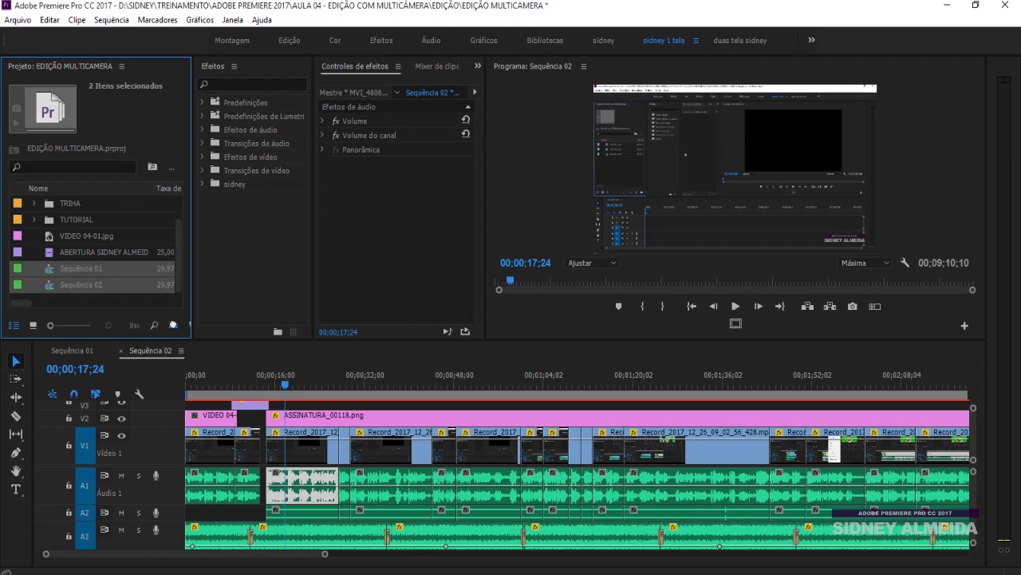
left_click(173, 325)
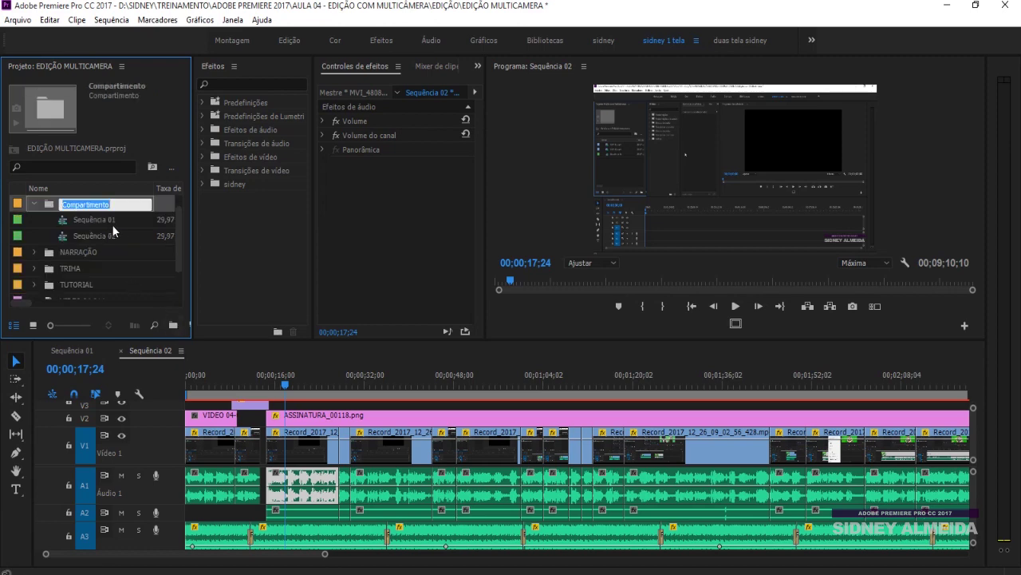
type("SEQ")
key("Return")
left_click(33, 204)
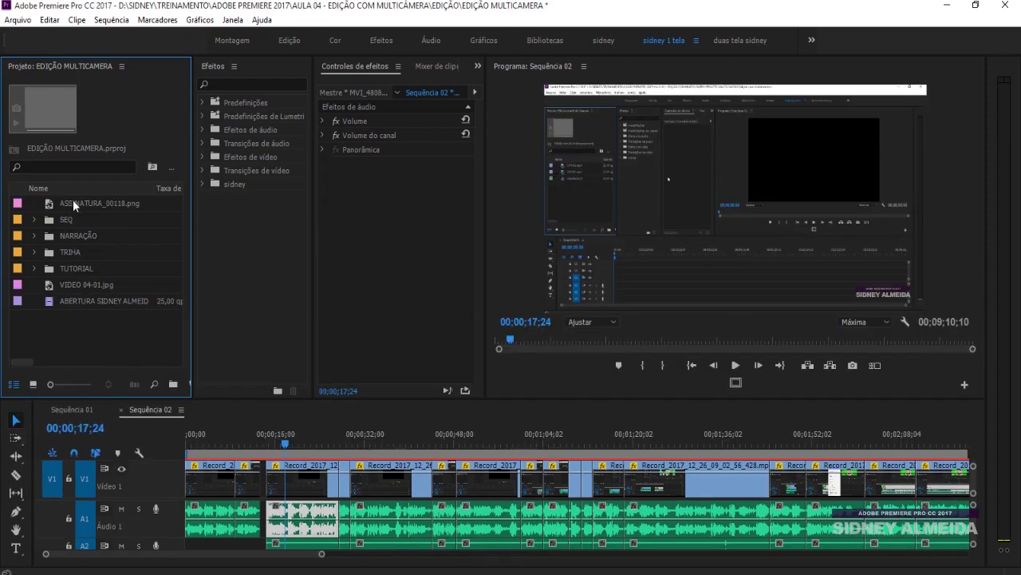
left_click(73, 200)
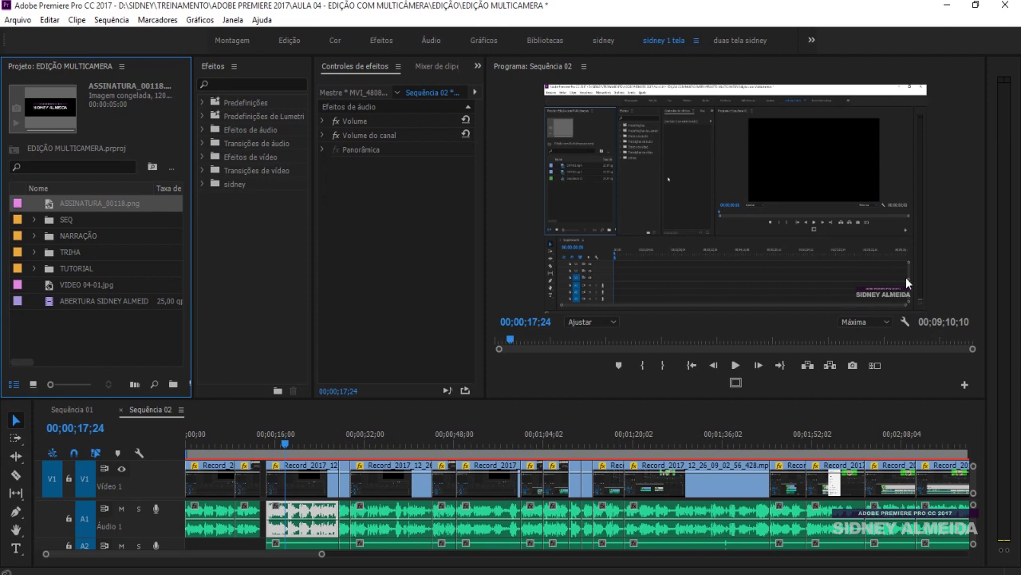
left_click(87, 283)
left_click(213, 441)
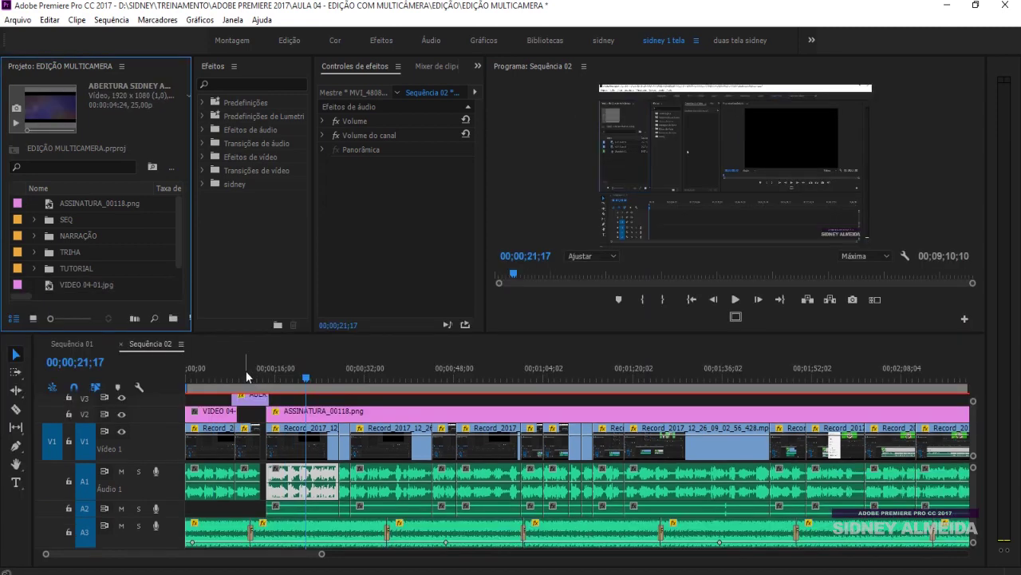
left_click_drag(247, 376, 255, 377)
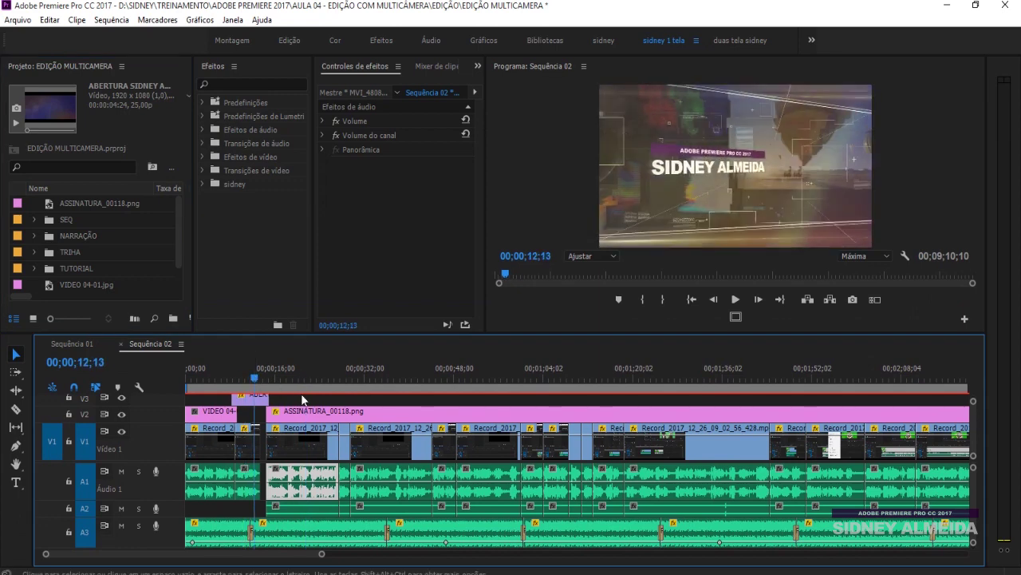
left_click(293, 372)
left_click(109, 334)
left_click(82, 300)
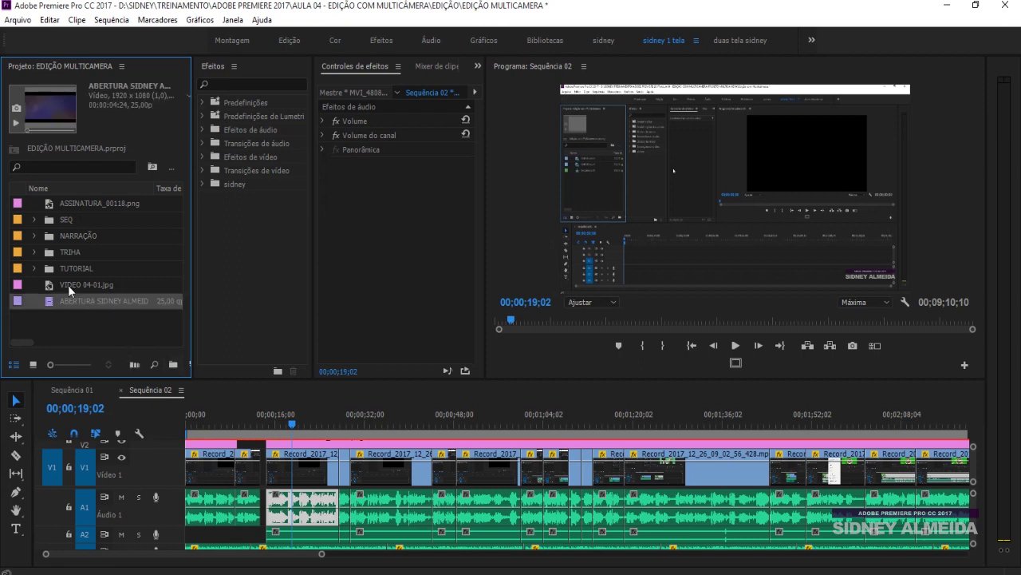
Bin the three remaining loose media items into a new MATERIAL BASE bin and collapse it.
left_click(67, 284, "ctrl")
left_click(99, 209, "ctrl")
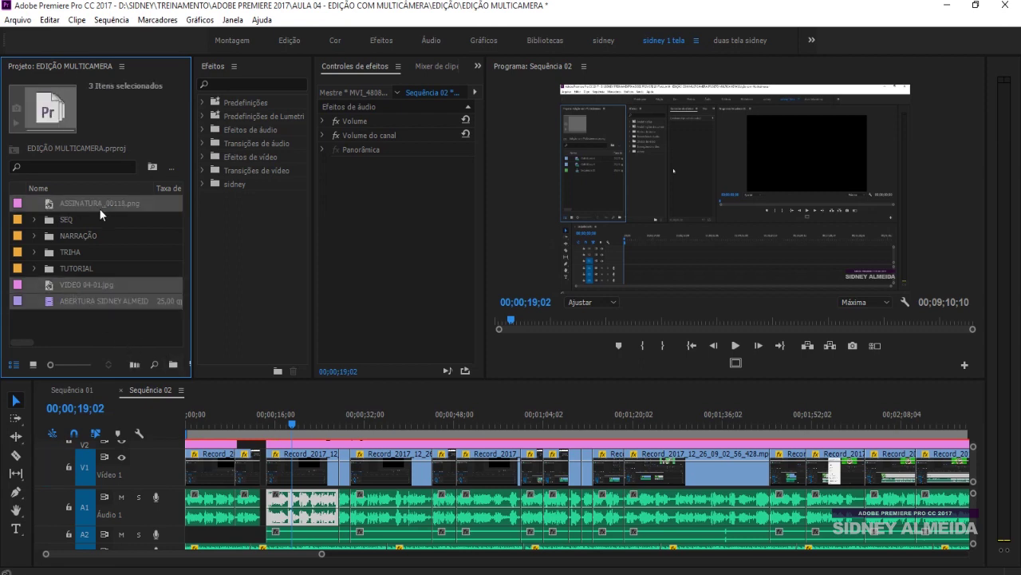
left_click(173, 365)
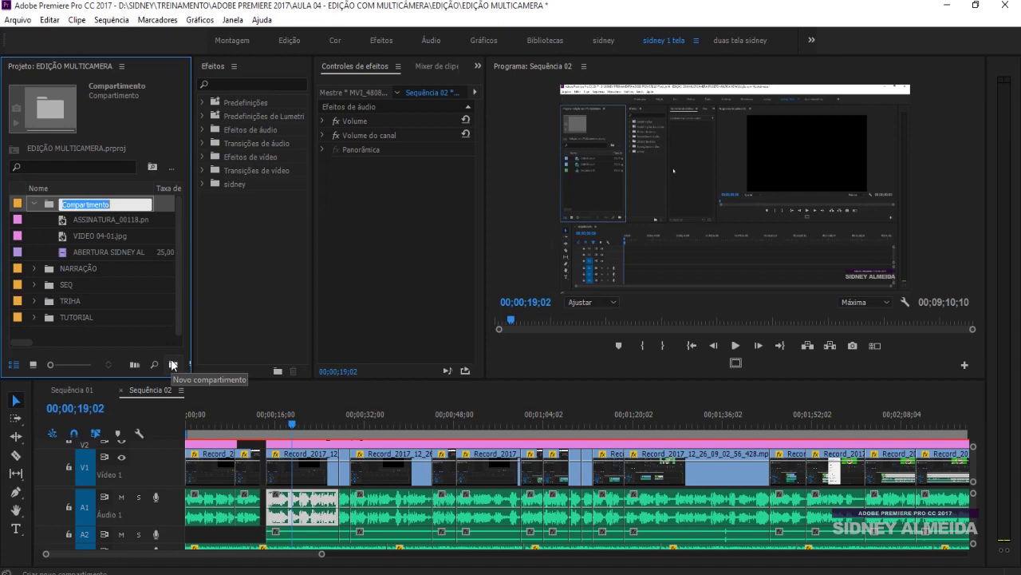
type("MATERIAL BA")
type("SE")
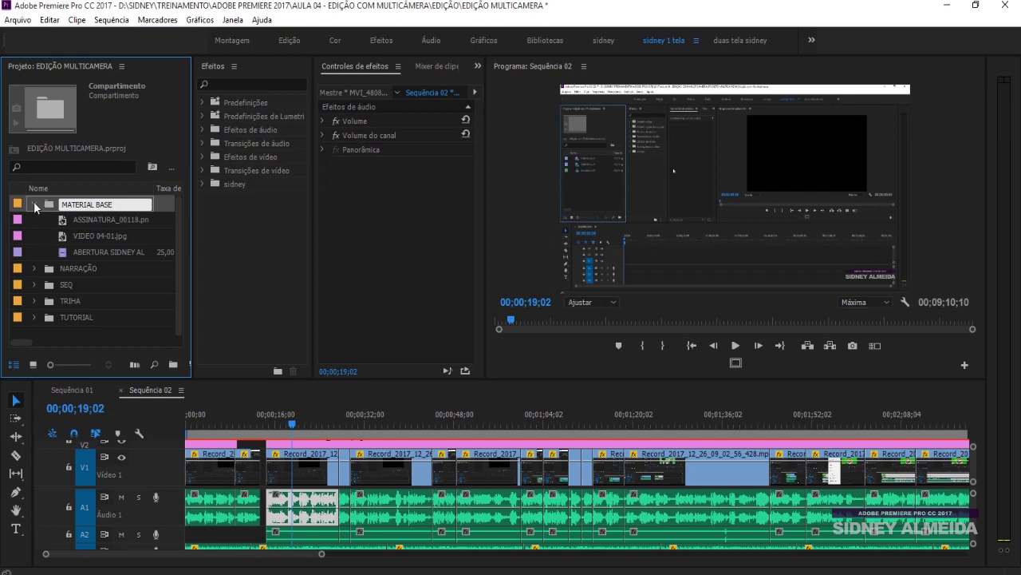
left_click(35, 206)
left_click(98, 320)
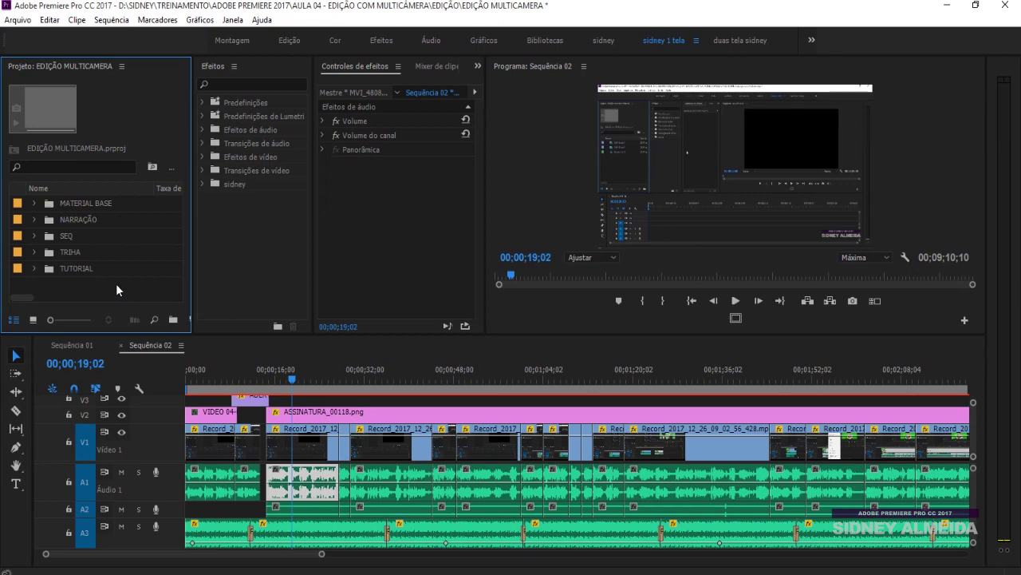
Select and then deselect a Record clip in the sequence.
left_click(87, 297)
left_click(24, 297)
left_click(308, 451)
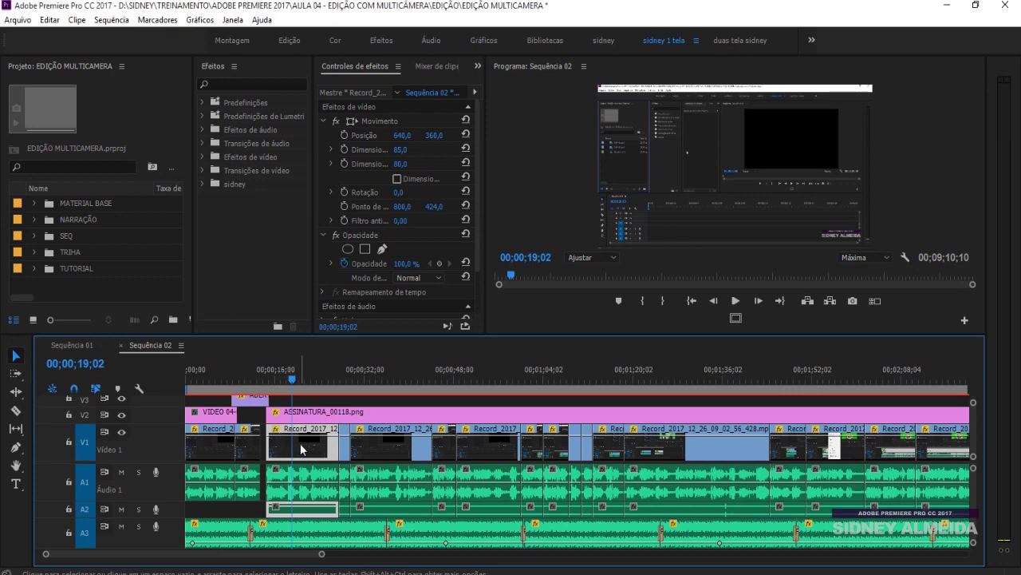
left_click(313, 402)
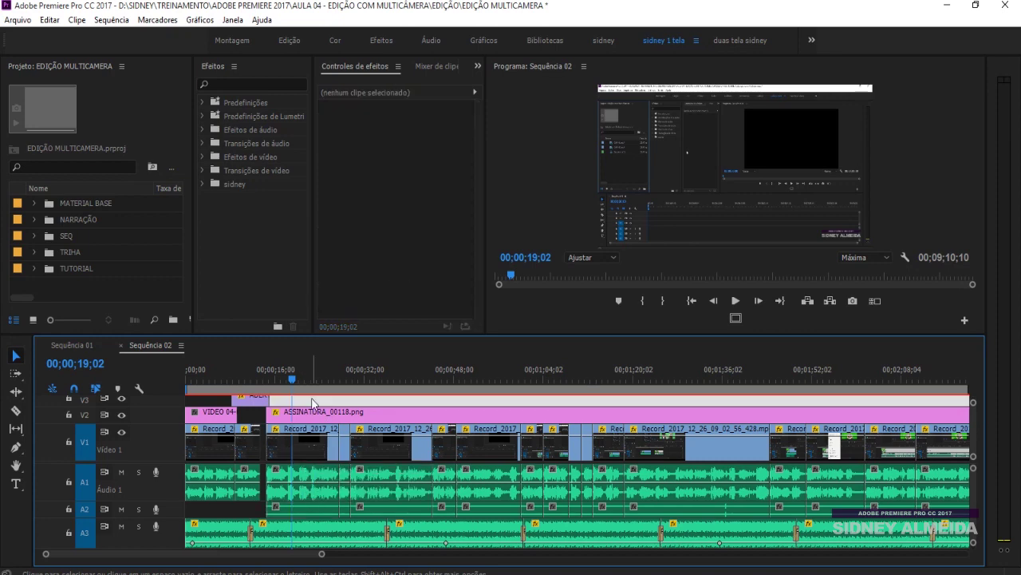
Open the AULA 05 - ORGANIZANDO ARQUIVOS folder in File Explorer.
left_click(501, 352)
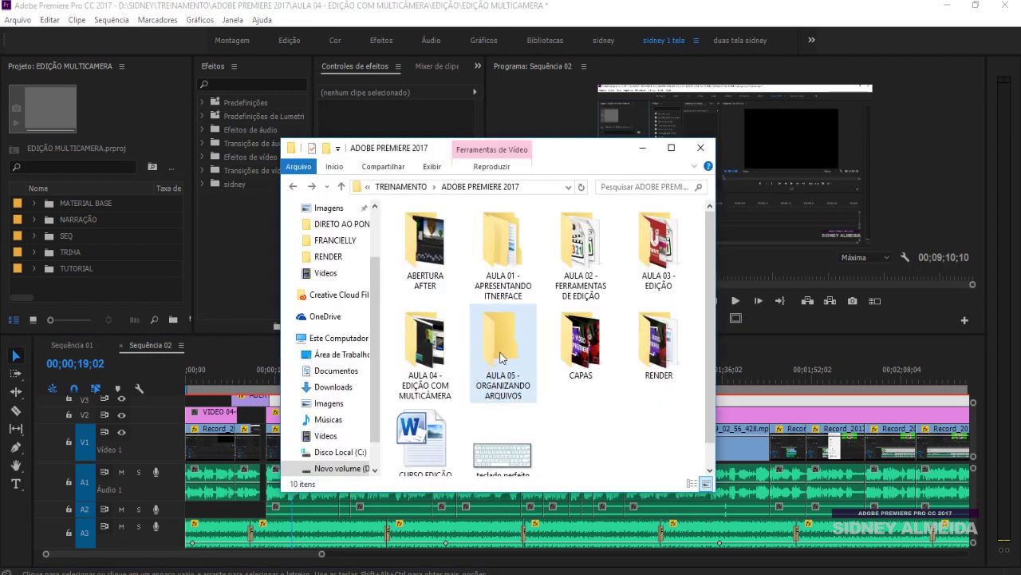
left_click(507, 406)
mouse_move(523, 414)
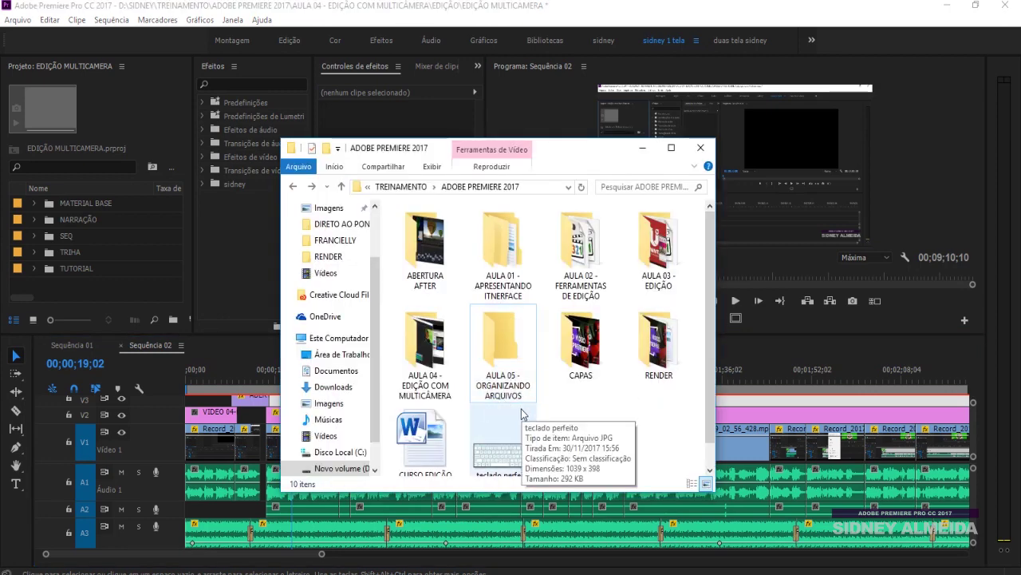
double_click(503, 339)
left_click_drag(491, 153, 633, 140)
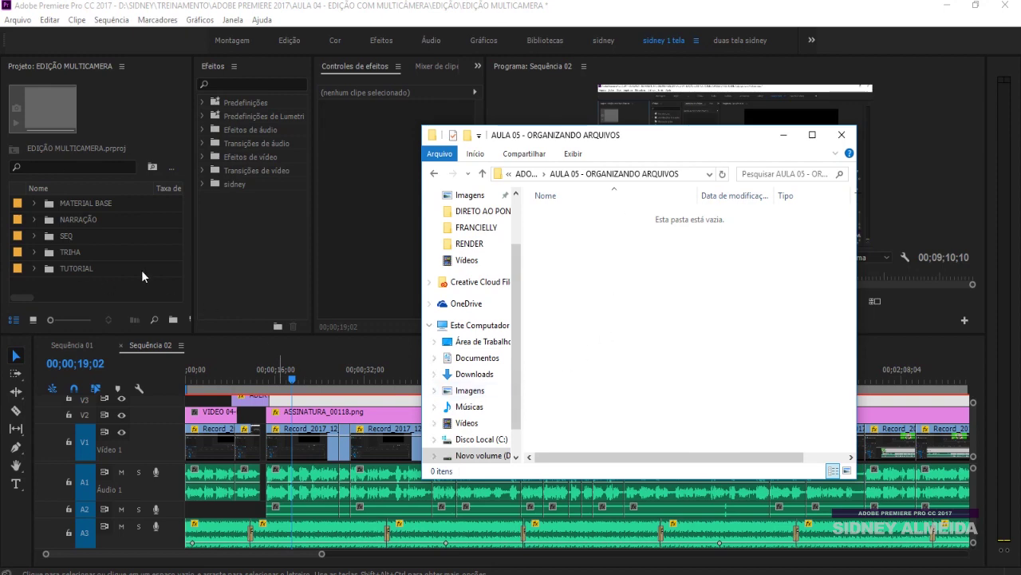
Reveal ASSINATURA_00118.png on disk from the MATERIAL BASE bin and copy it.
left_click(34, 203)
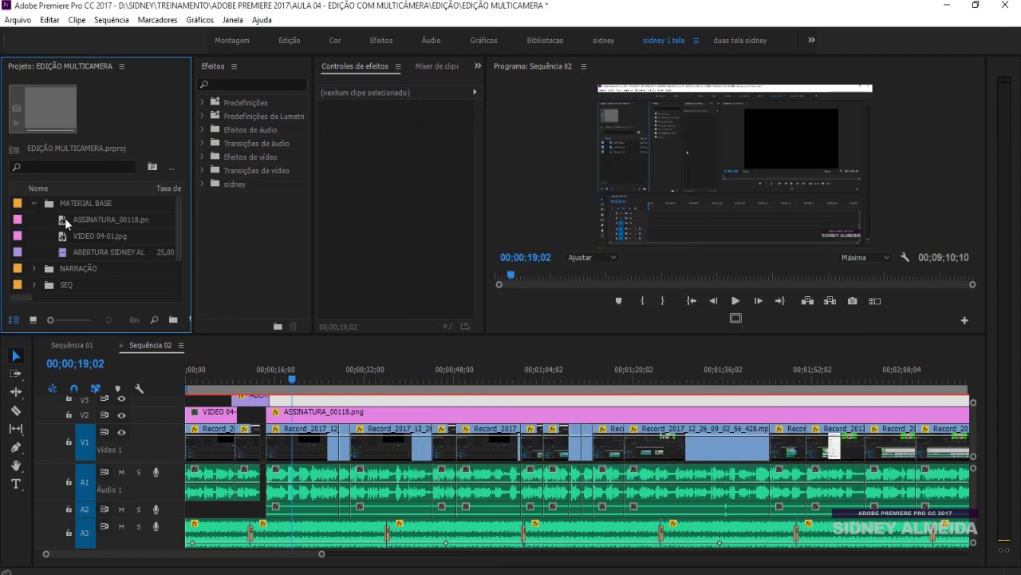
left_click(64, 224)
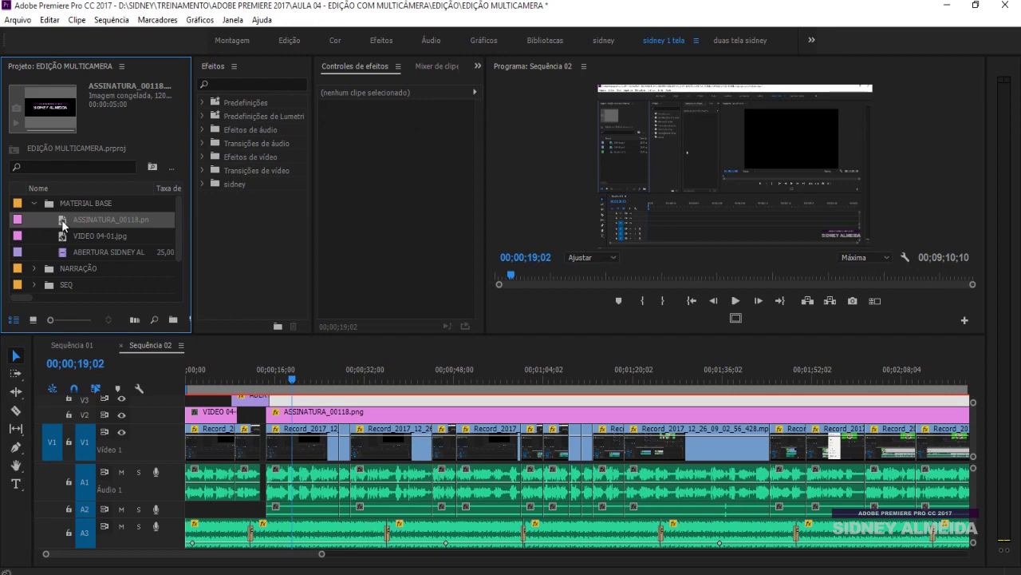
right_click(64, 226)
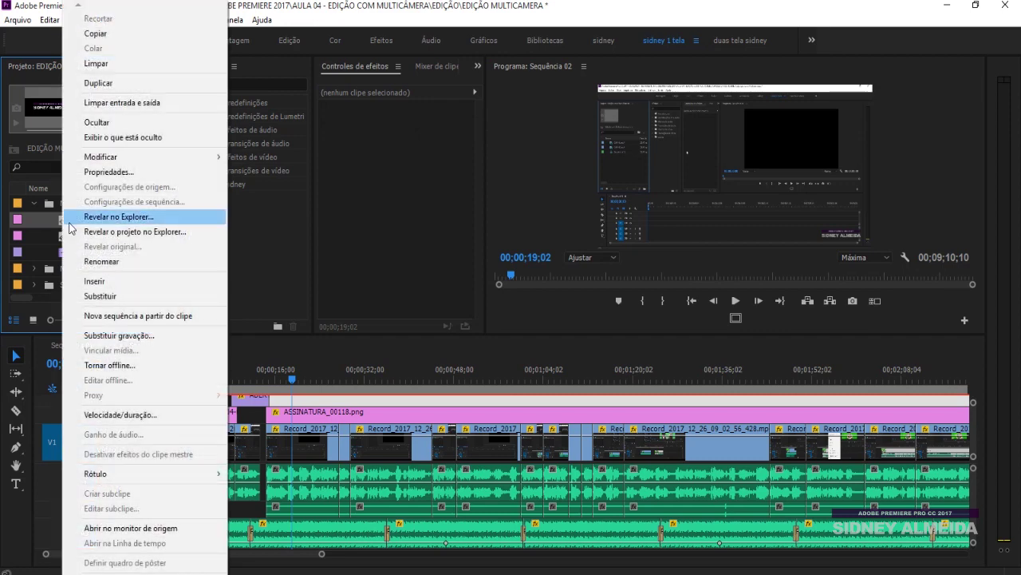
left_click(131, 219)
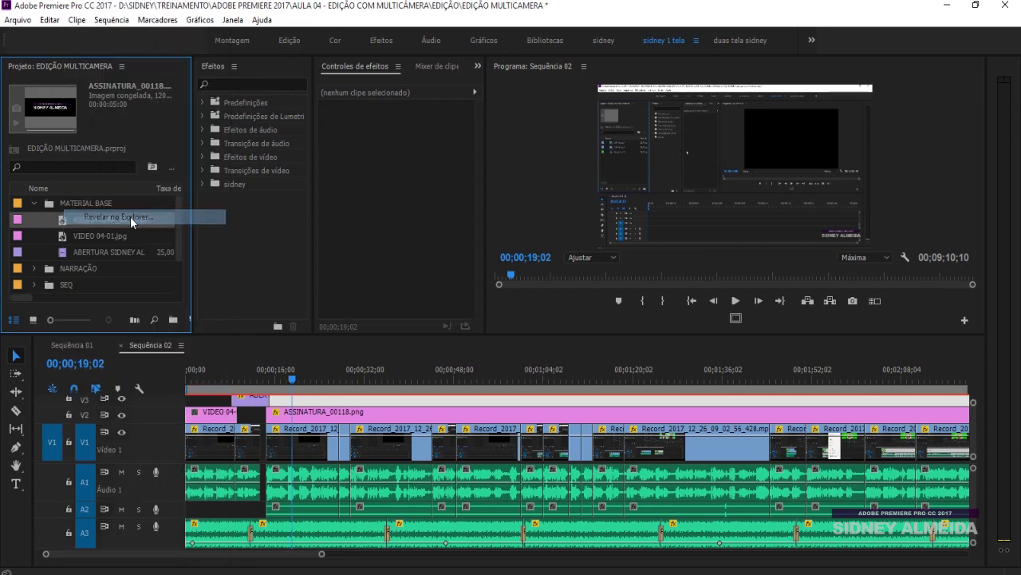
left_click_drag(728, 161, 573, 163)
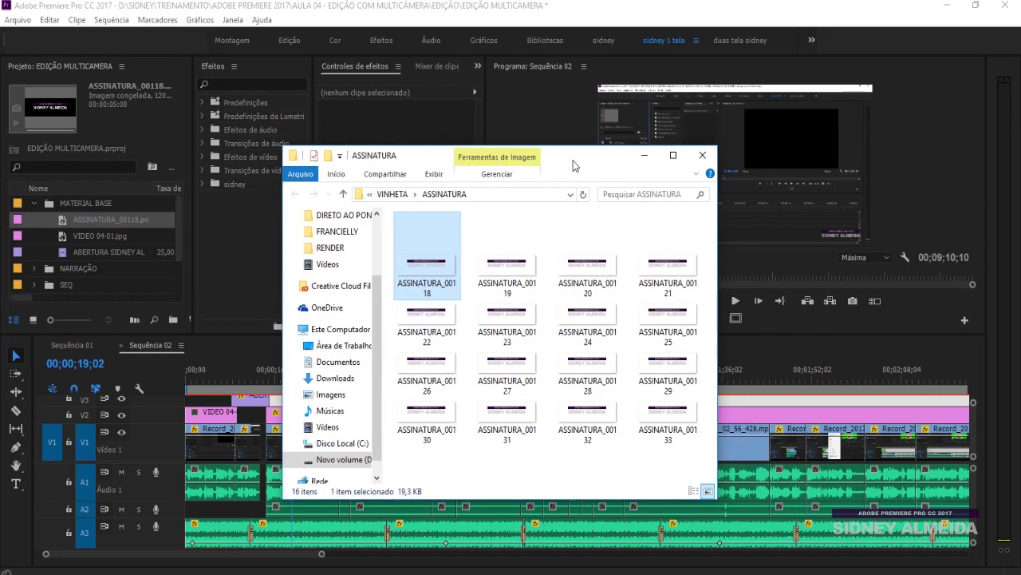
right_click(417, 260)
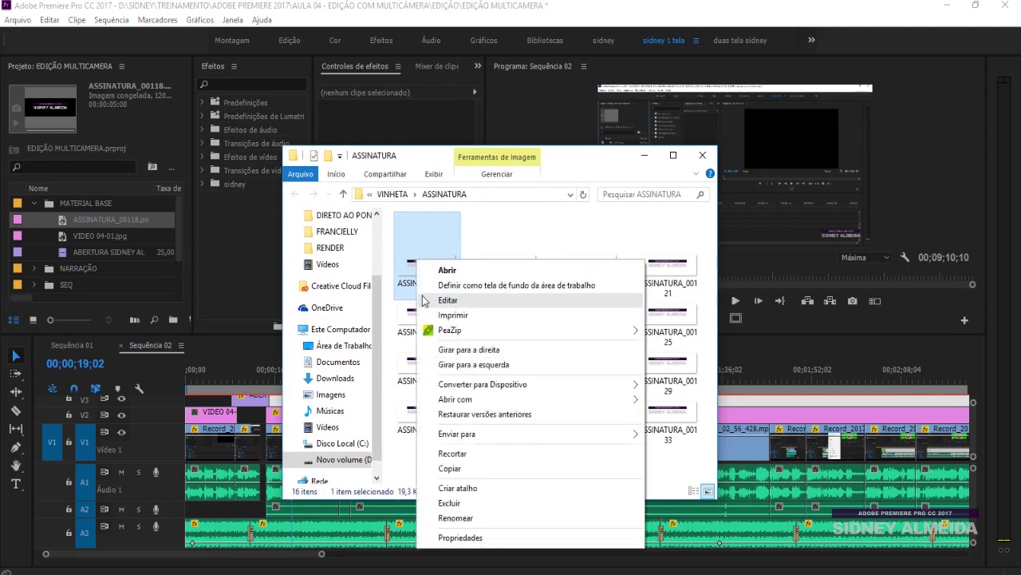
left_click(449, 469)
Create a MATERIAL BASE folder in AULA 05 and paste the signature image into it.
key("alt+Tab")
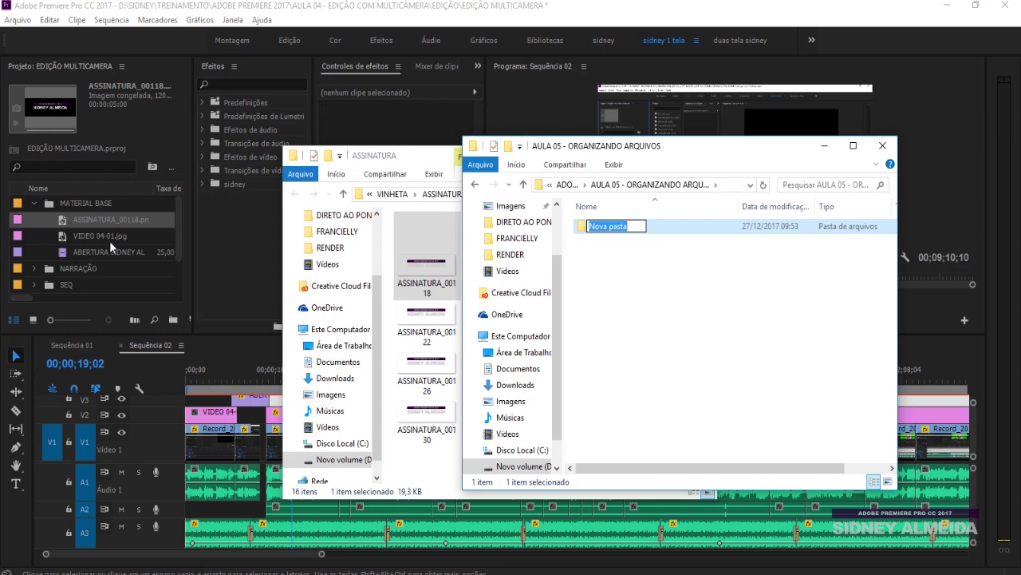
type("MATERIAL BASE")
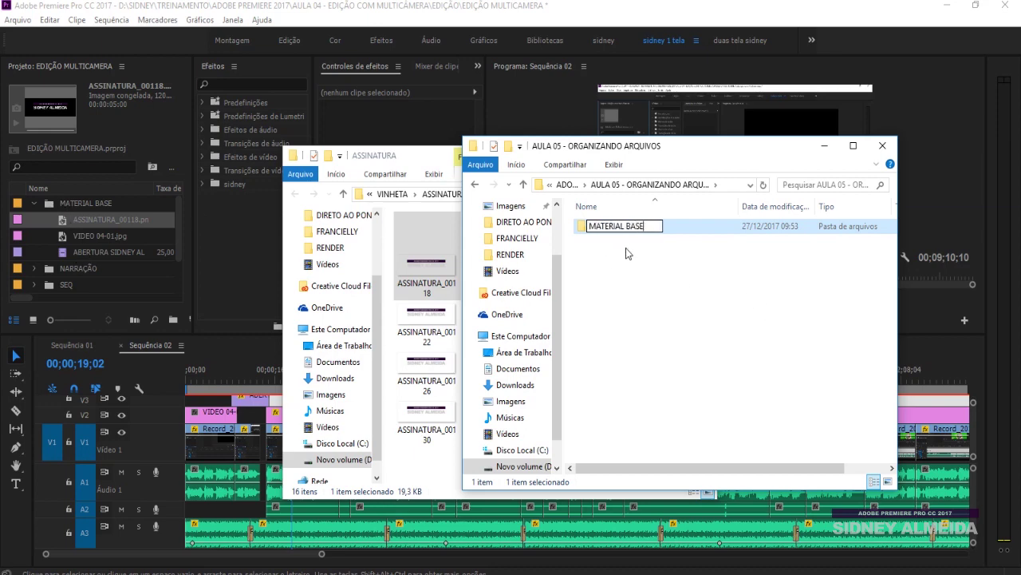
key("Return")
double_click(639, 227)
right_click(627, 282)
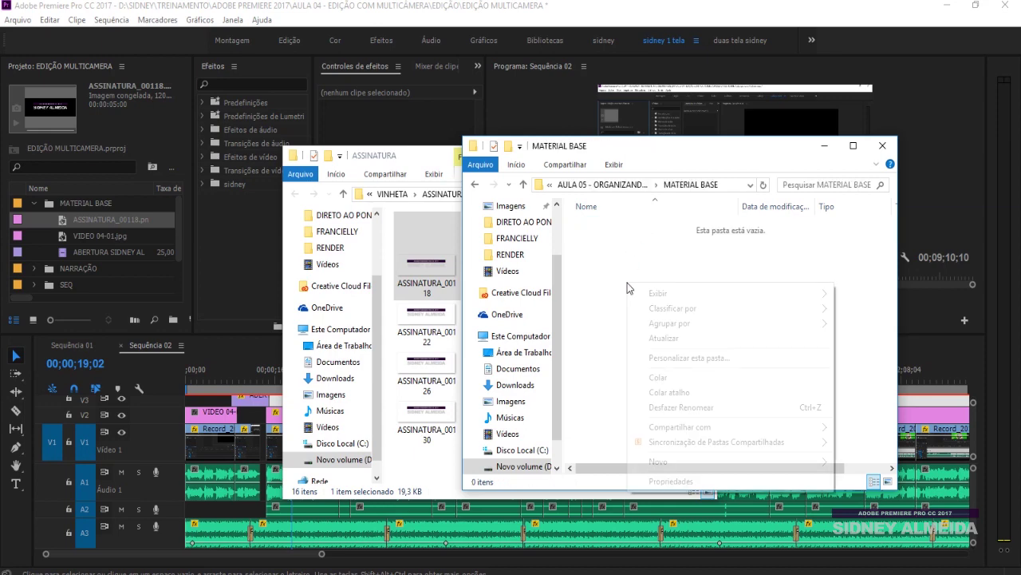
left_click(658, 378)
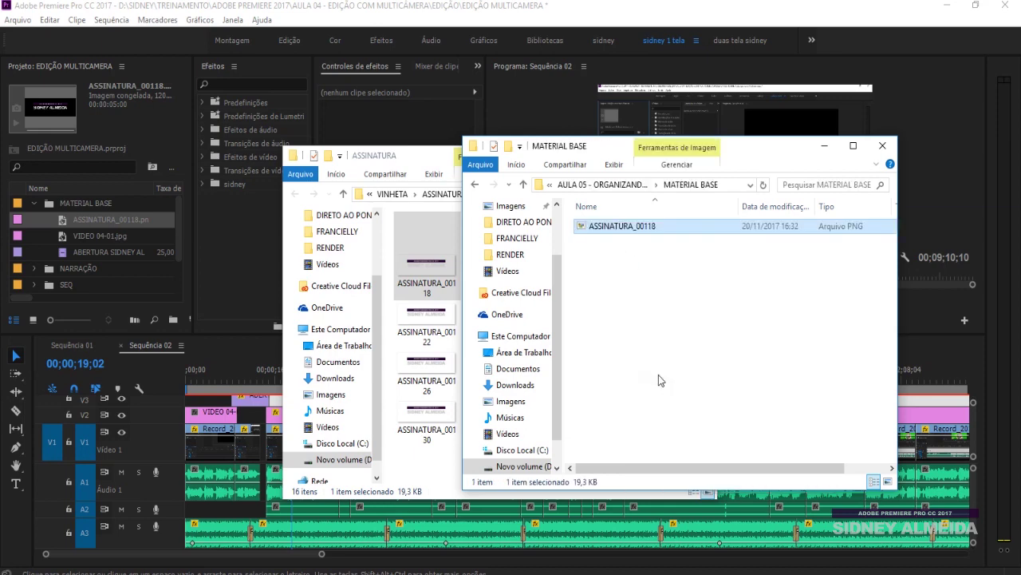
left_click(64, 238)
right_click(64, 239)
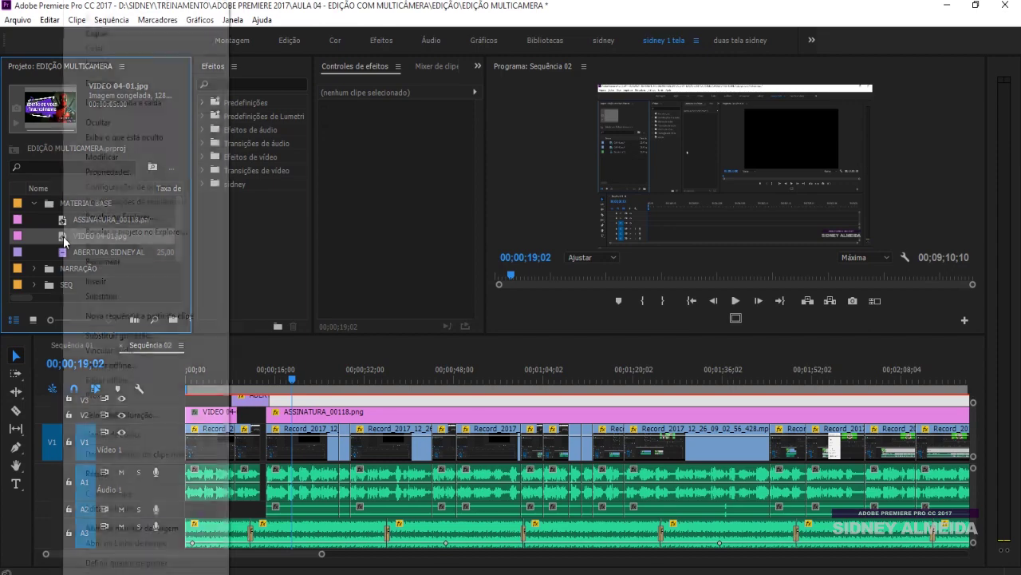
Reveal VIDEO 04-01.jpg in Explorer, copy it, and paste it into MATERIAL BASE.
left_click(54, 233)
left_click(67, 240)
right_click(65, 238)
left_click(118, 217)
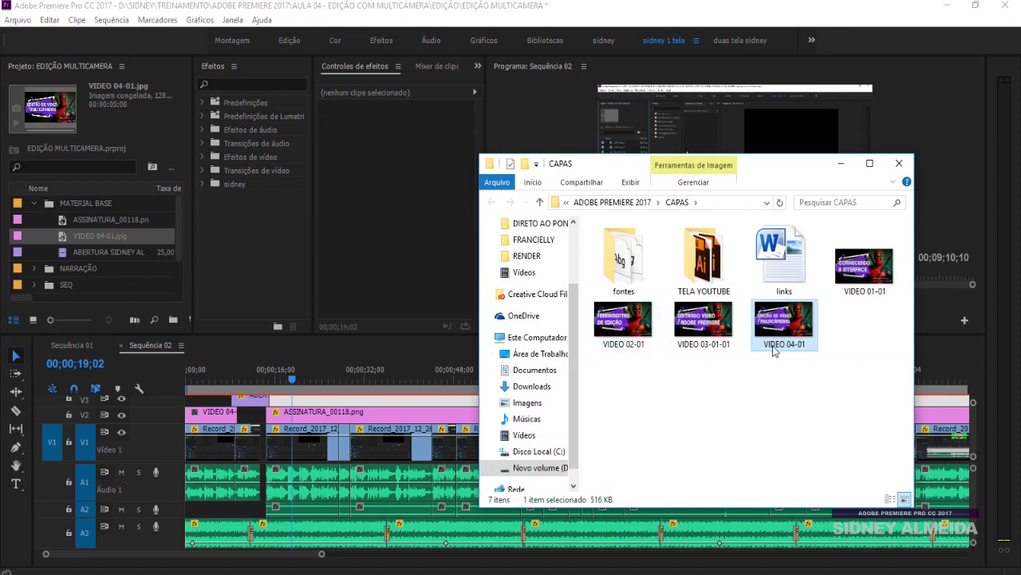
right_click(784, 324)
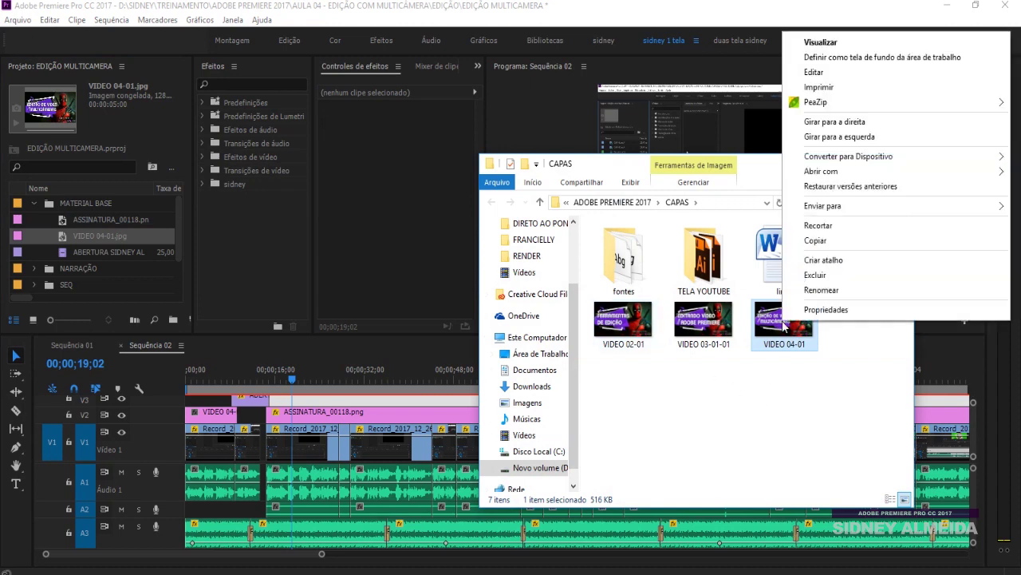
left_click(830, 241)
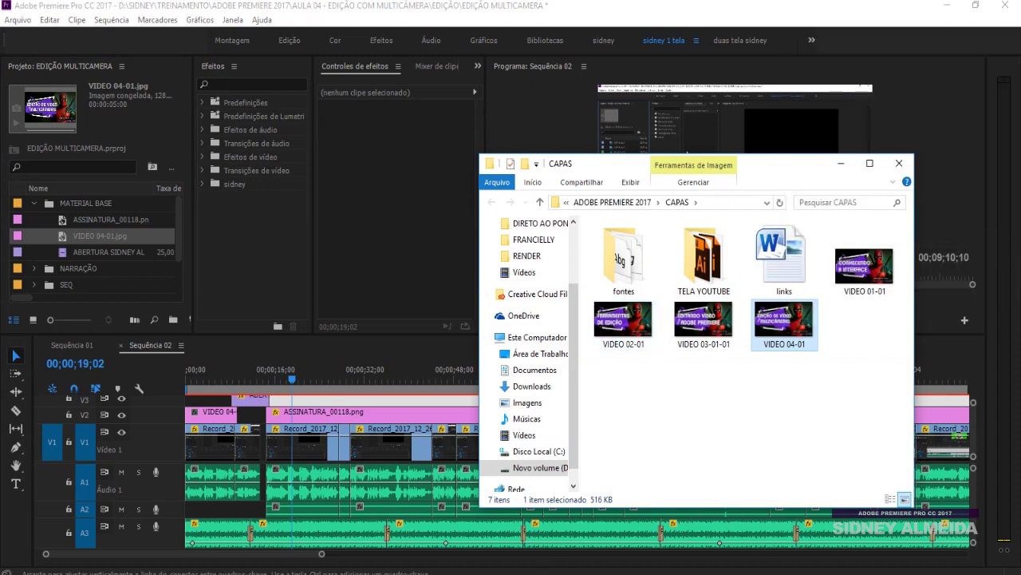
mouse_move(424, 572)
left_click(325, 531)
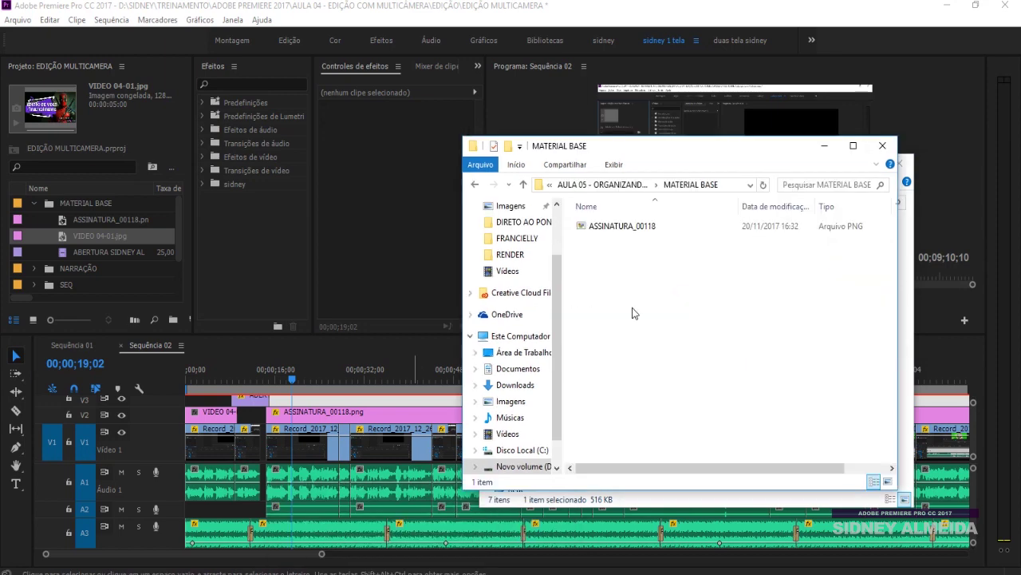
right_click(625, 277)
left_click(656, 369)
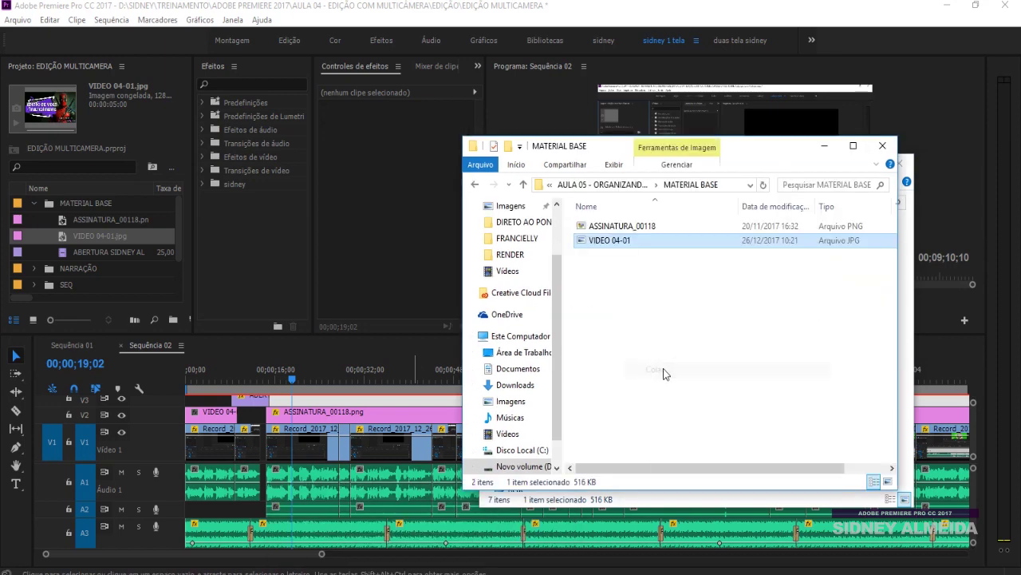
left_click(64, 254)
Reveal the opening clip's frames on disk, go up to folder 01, and copy Main Comp.
right_click(63, 254)
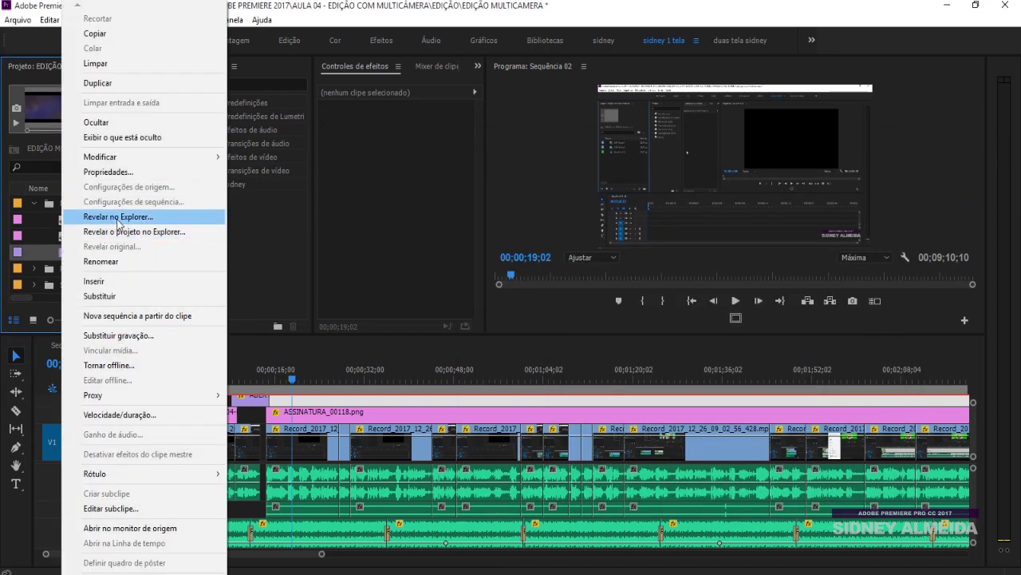
left_click(118, 216)
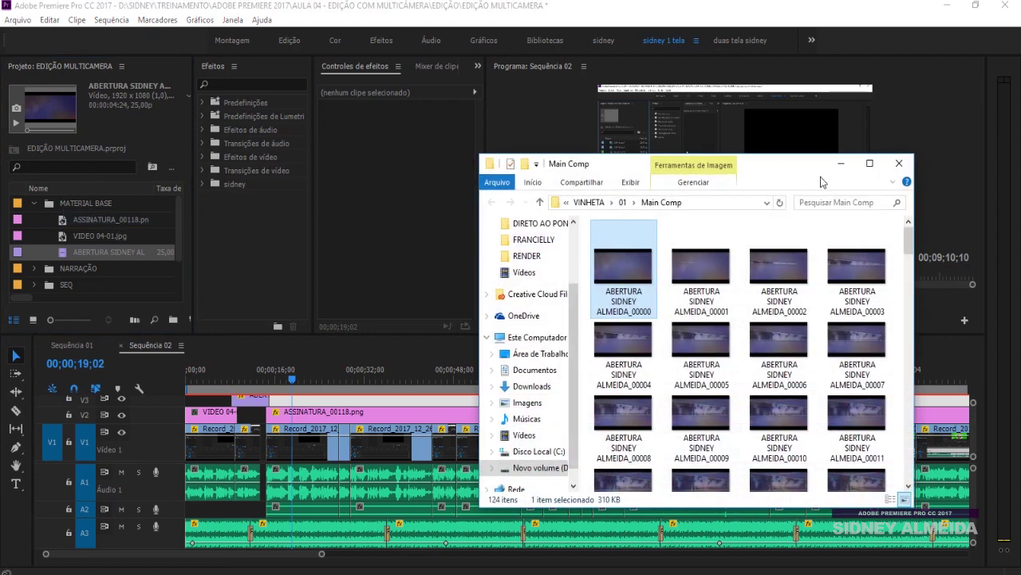
scroll(771, 297, "down", 3)
scroll(770, 297, "up", 3)
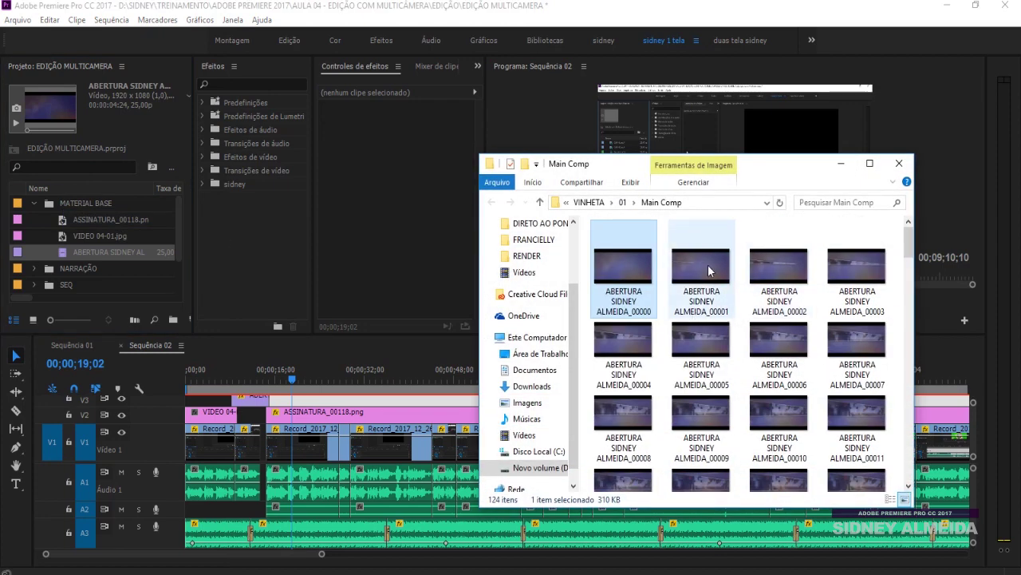
left_click(662, 203)
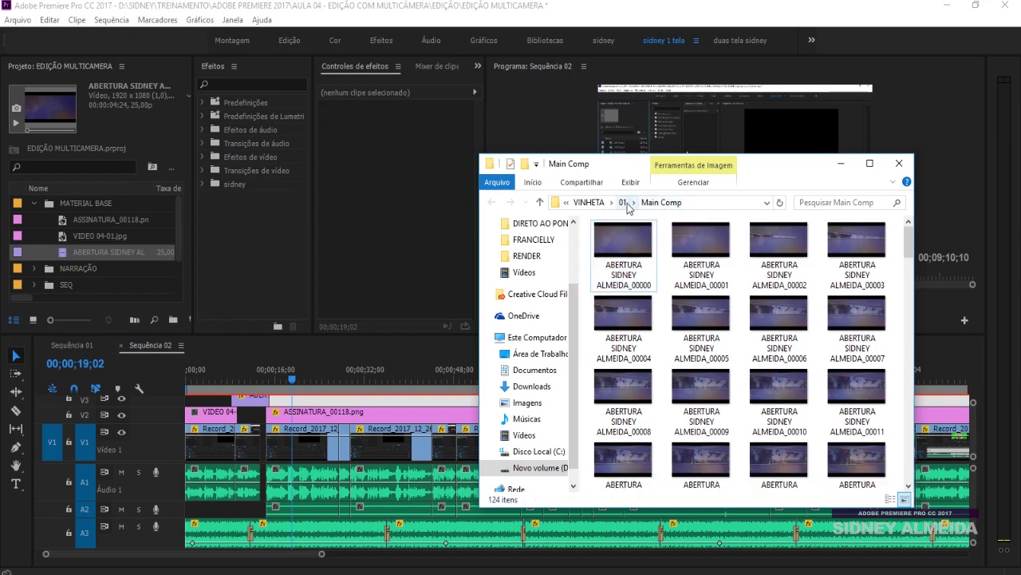
left_click(627, 203)
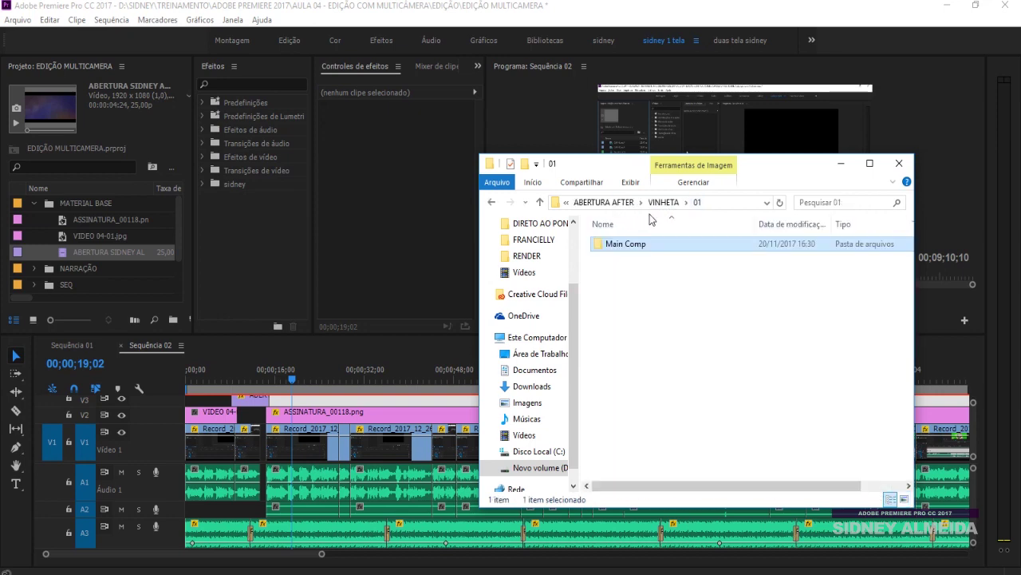
right_click(620, 247)
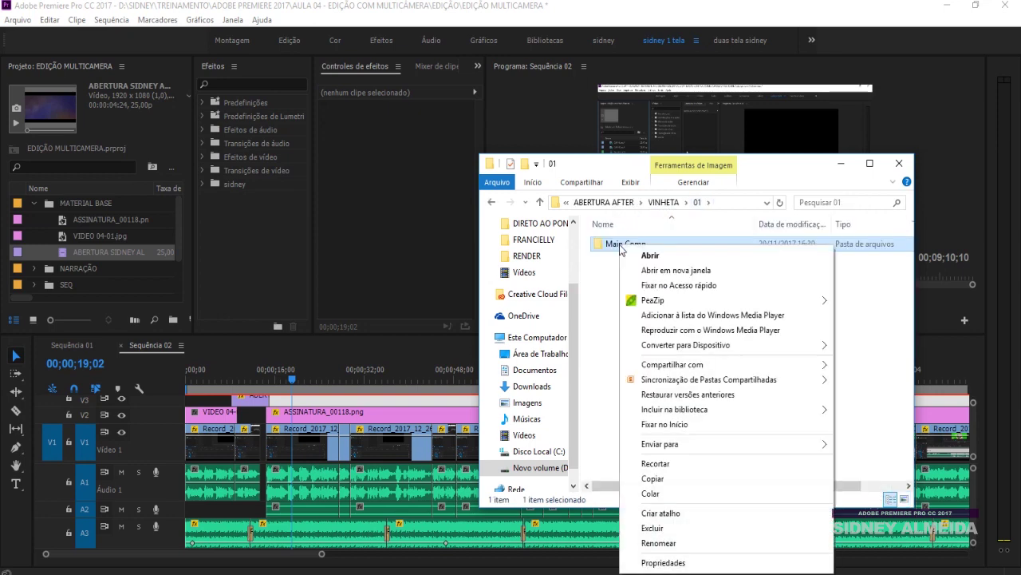
left_click(658, 482)
Paste the Main Comp folder into MATERIAL BASE and return to AULA 05 - ORGANIZANDO ARQUIVOS.
left_click(841, 163)
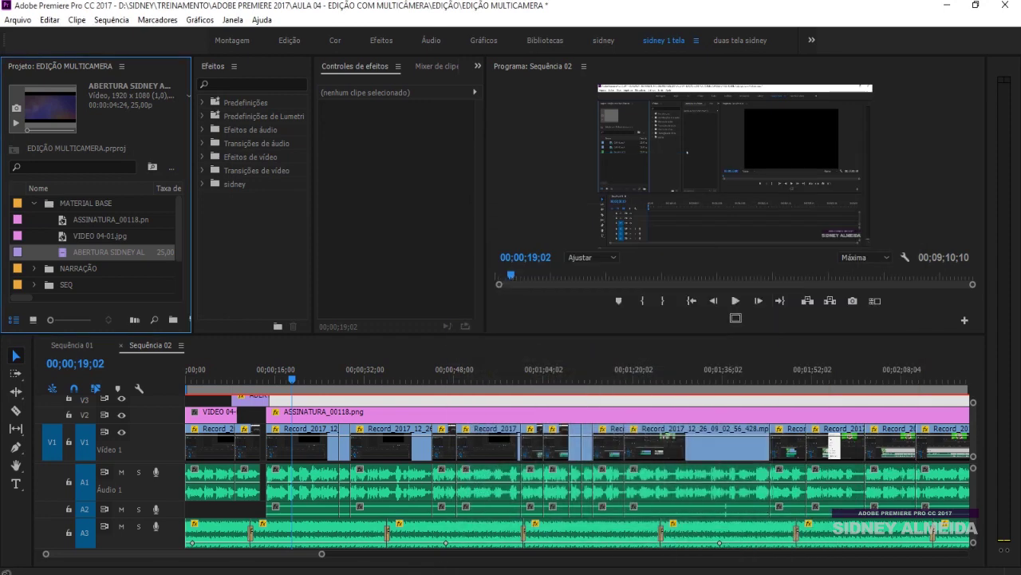
mouse_move(409, 567)
left_click(319, 534)
left_click(636, 292)
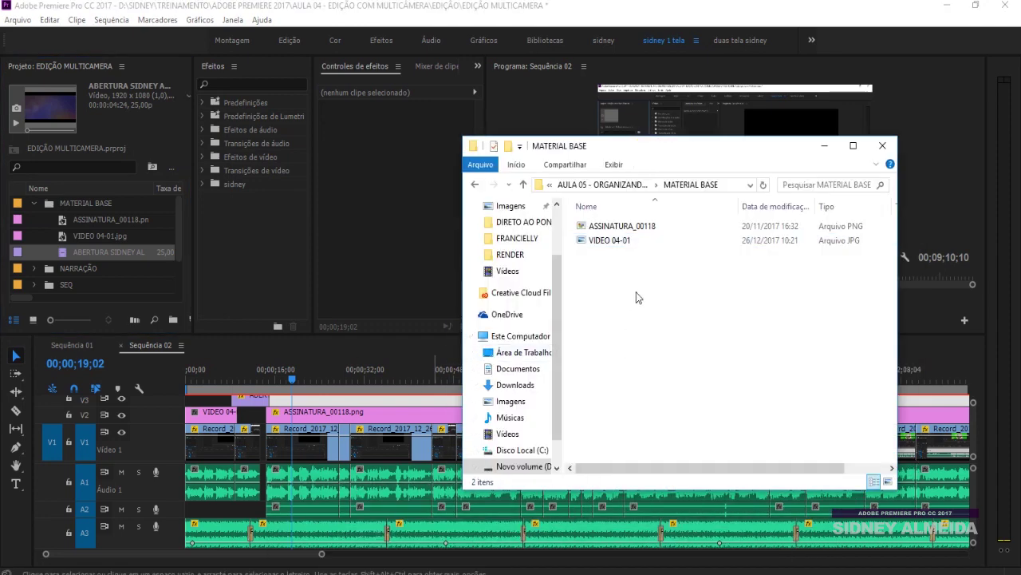
right_click(636, 292)
left_click(667, 386)
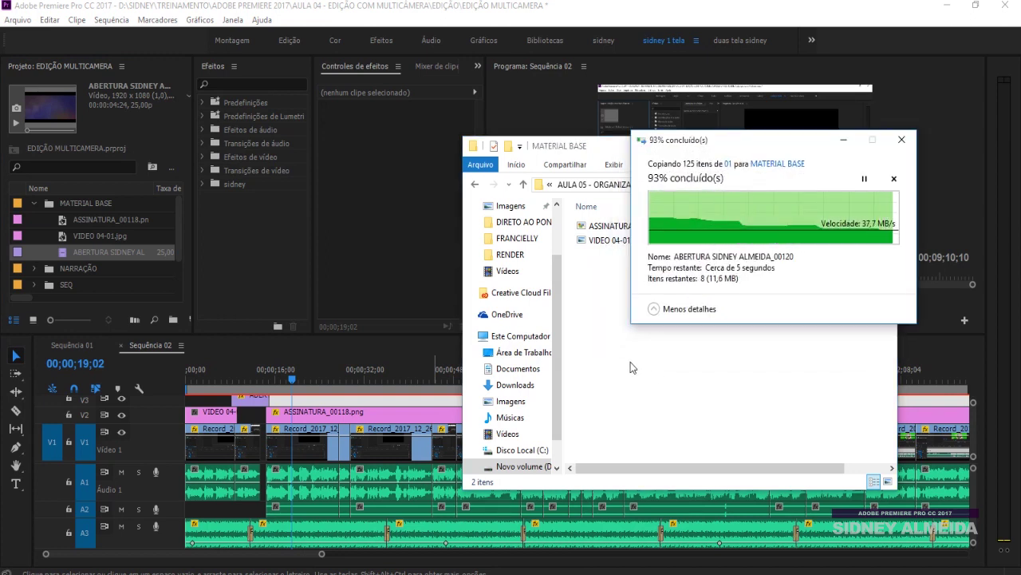
left_click(474, 185)
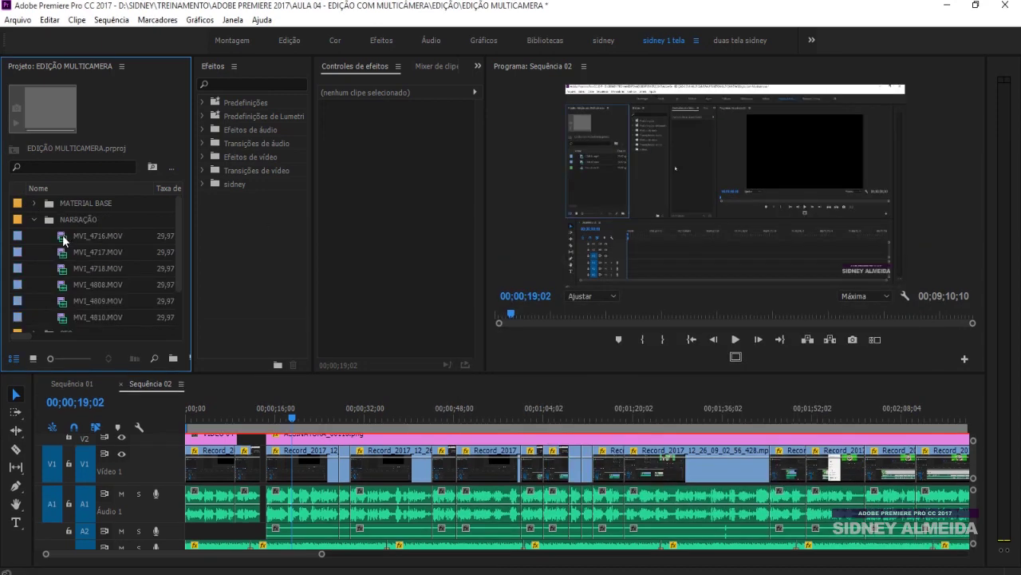
Reveal MVI_4716.MOV on disk and copy clips MVI_4716 through MVI_4718.
left_click(65, 239)
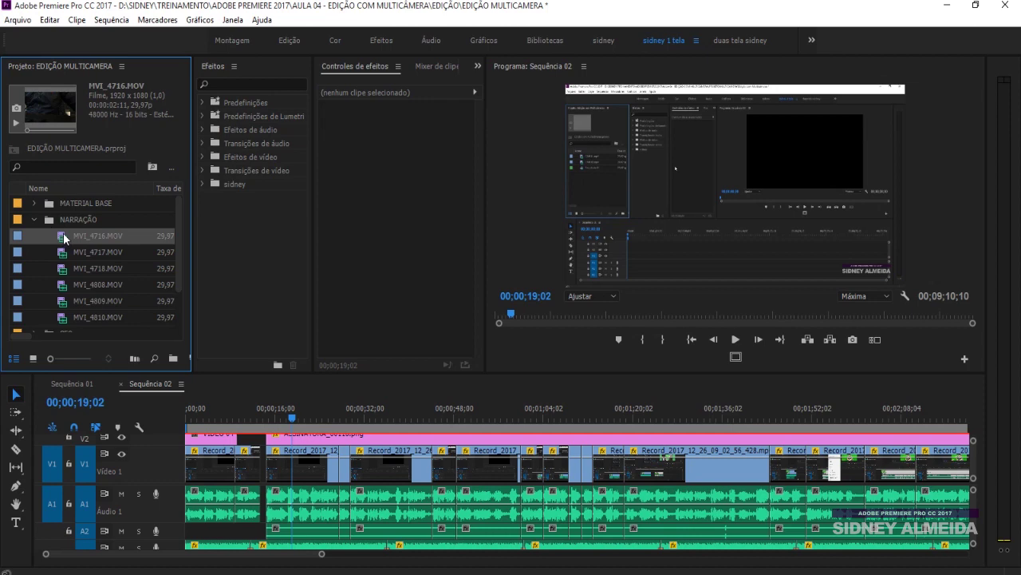
right_click(65, 238)
left_click(121, 217)
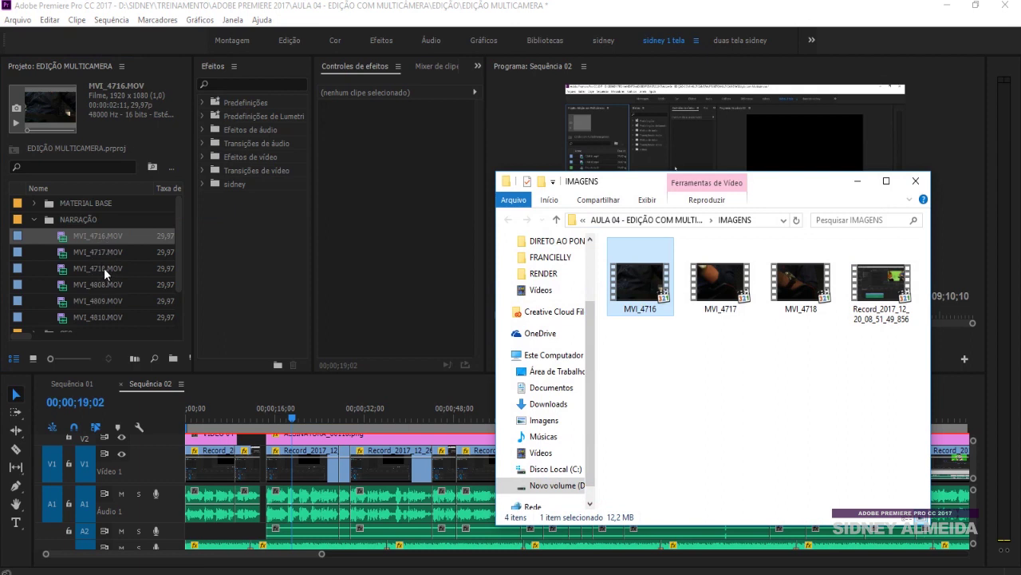
left_click(801, 292, "shift")
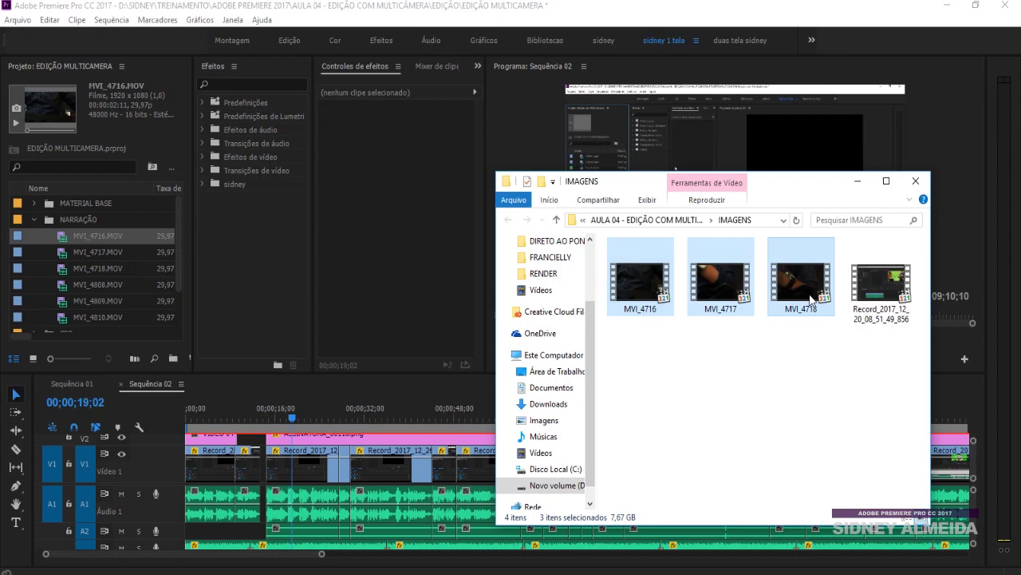
right_click(793, 283)
left_click(831, 408)
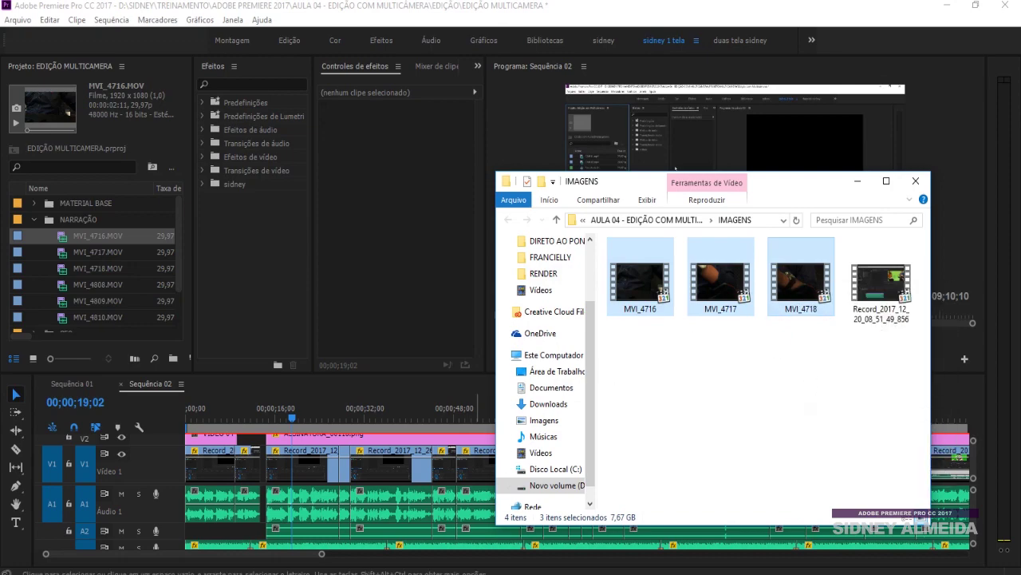
Create a NARRAÇÃO folder in AULA 05 - ORGANIZANDO ARQUIVOS and paste the three clips into it.
mouse_move(383, 572)
left_click(259, 520)
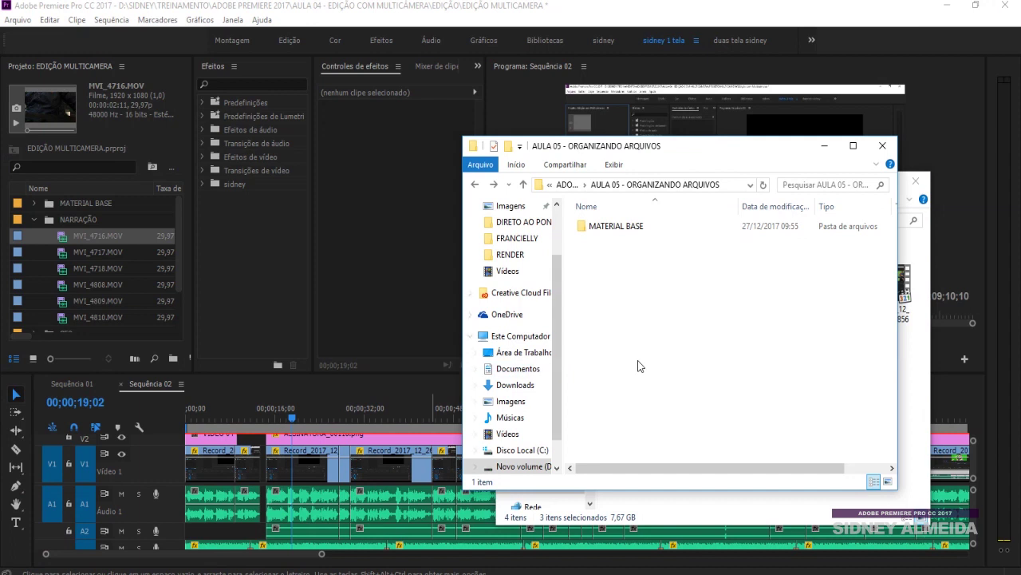
key("ctrl+shift+n")
type("NARRAÇÃO")
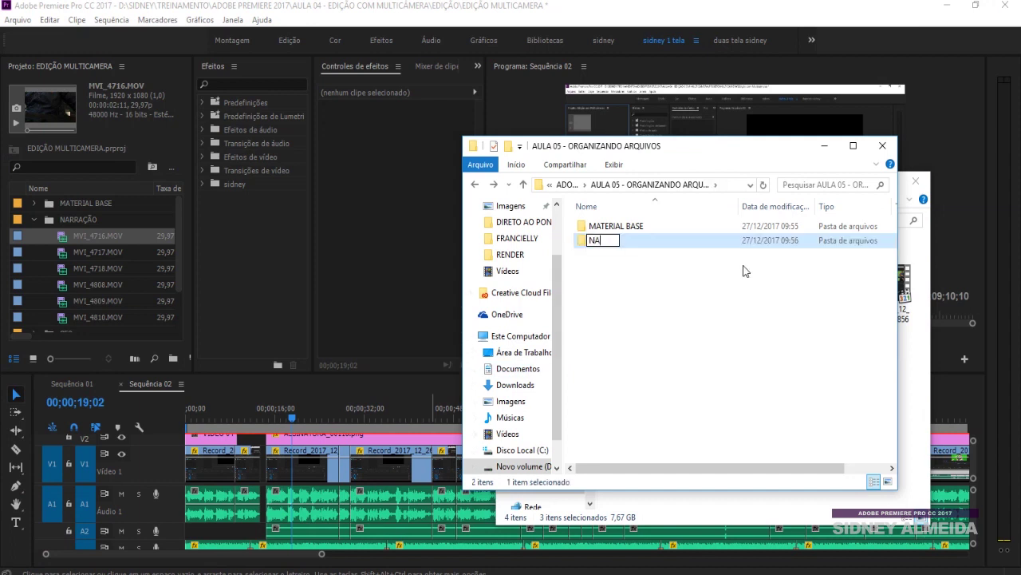
key("Return")
key("Return")
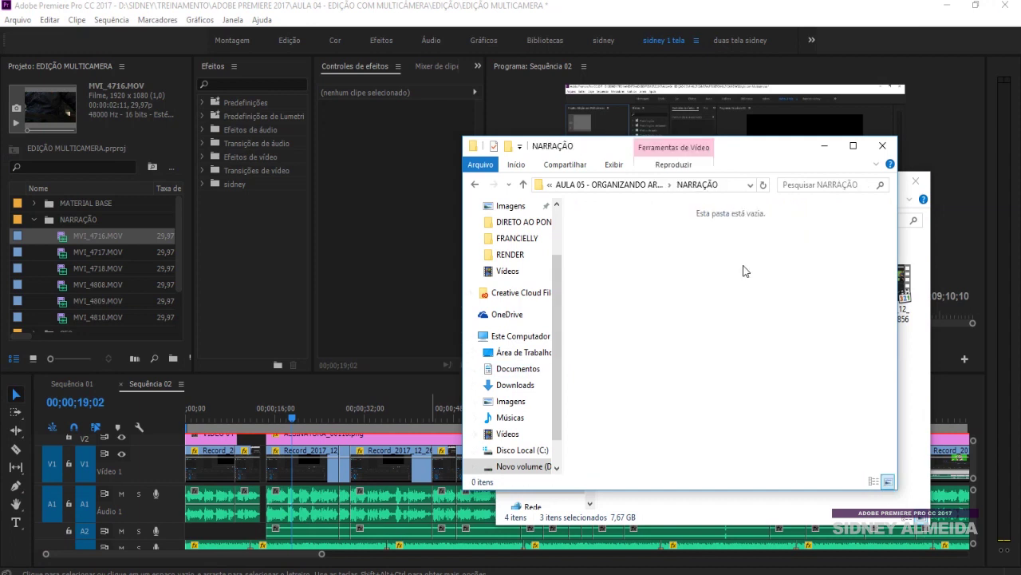
right_click(744, 271)
left_click(786, 359)
Close the source folder window and minimize the copy progress dialog.
left_click(909, 186)
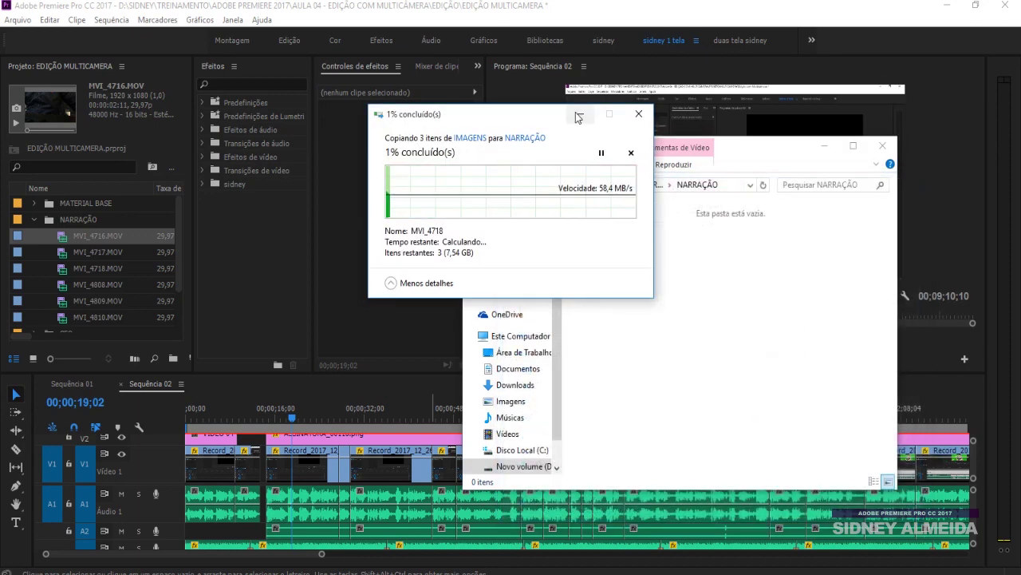
left_click(569, 115)
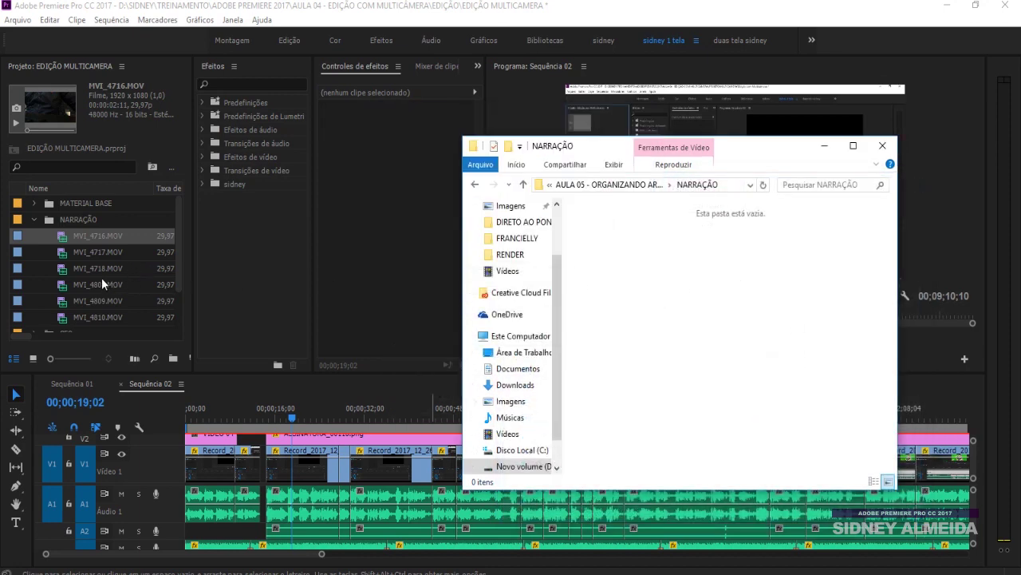
left_click(101, 278)
right_click(95, 284)
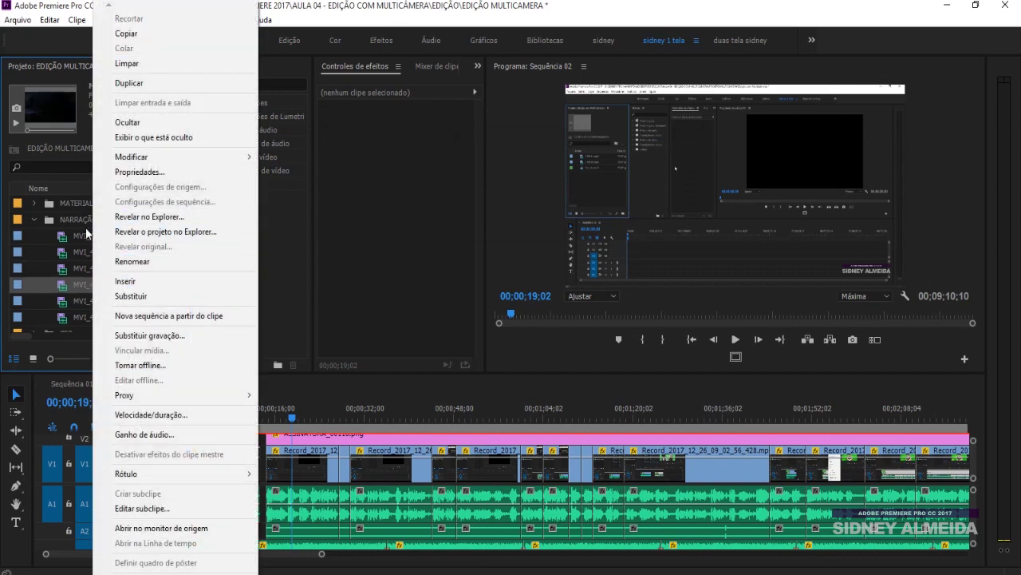
Reveal MVI_4808 in Explorer and paste MVI_4808–MVI_4810 into the NARRAÇÃO folder.
left_click(64, 285)
right_click(64, 286)
left_click(128, 217)
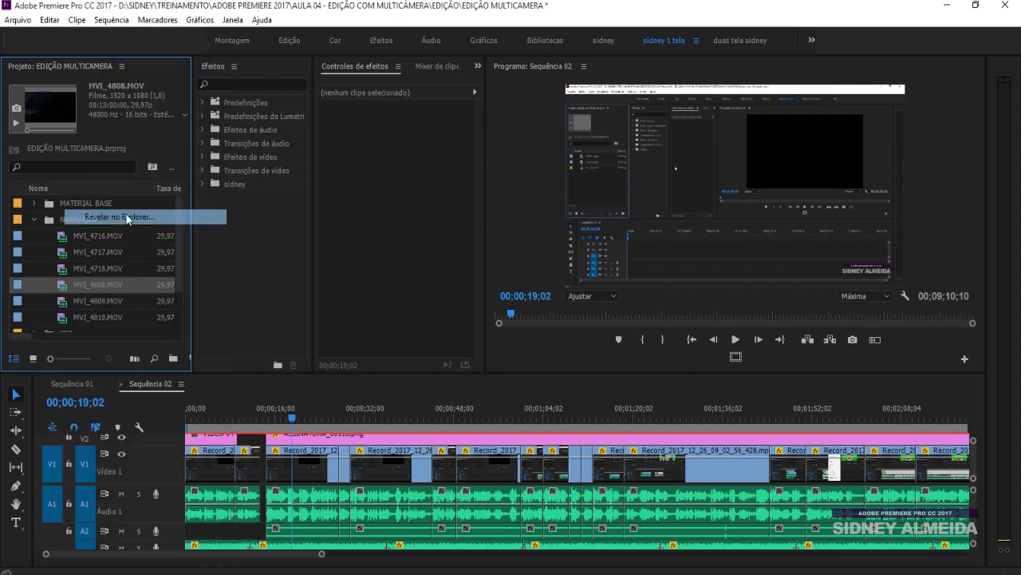
left_click(651, 361, "shift")
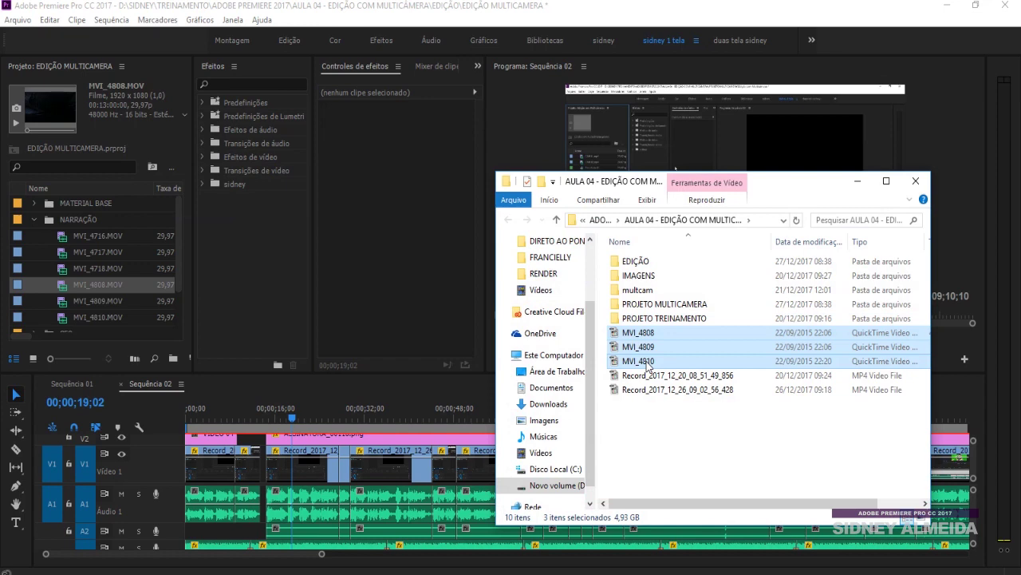
left_click(857, 180)
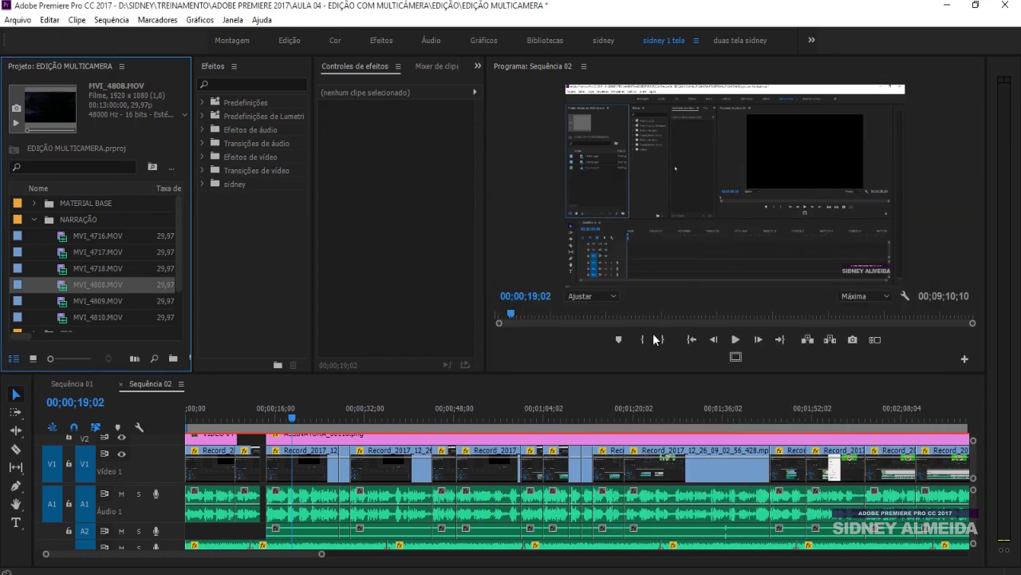
left_click(355, 527)
right_click(641, 280)
left_click(668, 372)
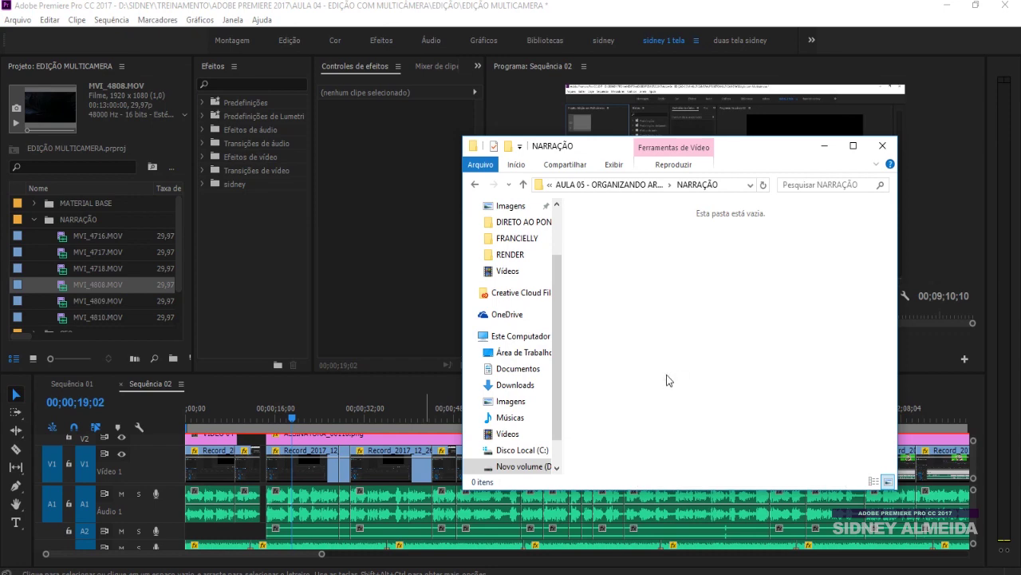
Collapse the NARRAÇÃO bin, check the SEQ bin and select the 50 Cent clip in TRIHA.
left_click(34, 218)
left_click(34, 236)
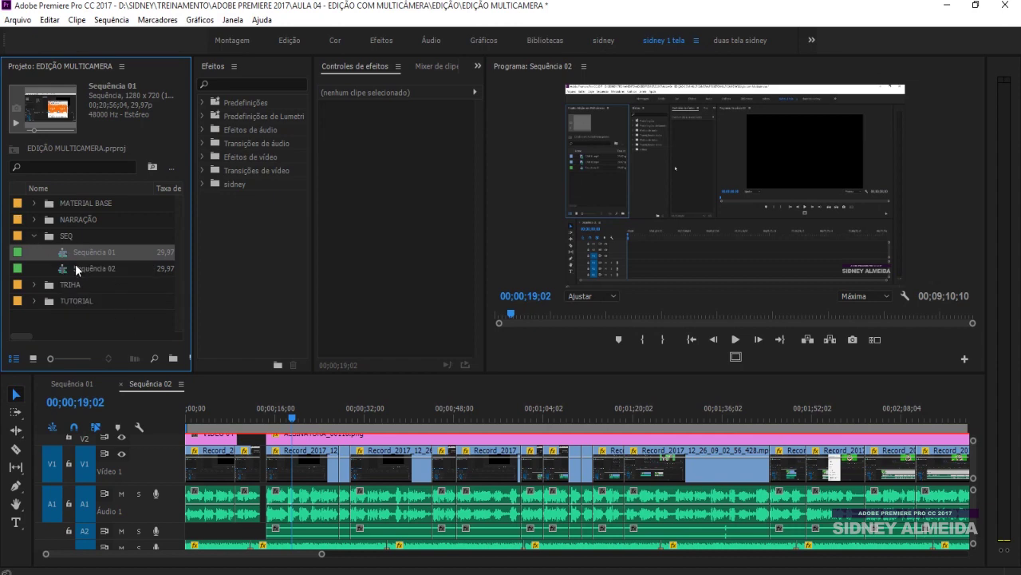
left_click(32, 236)
left_click(33, 252)
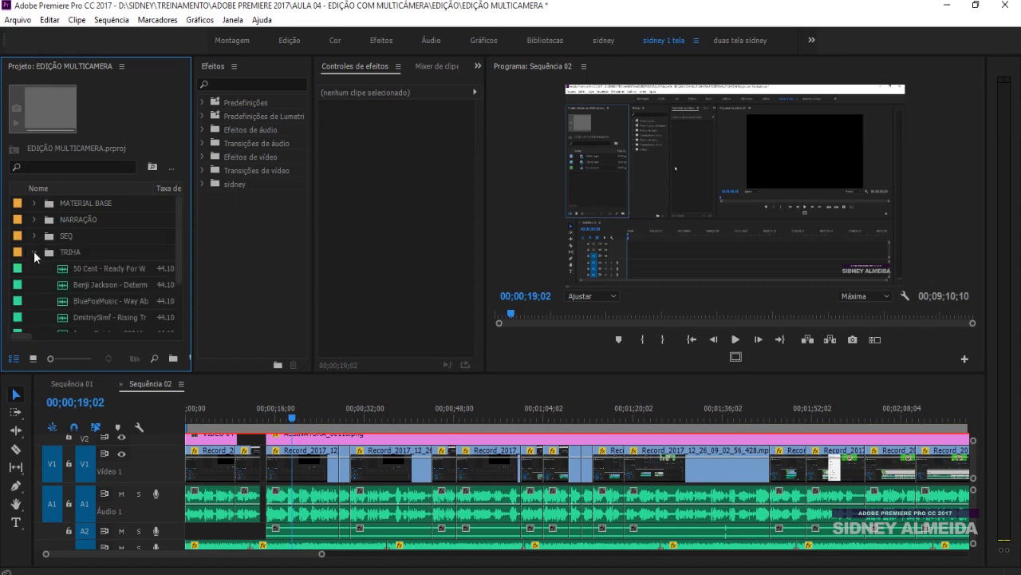
scroll(79, 237, "down", 2)
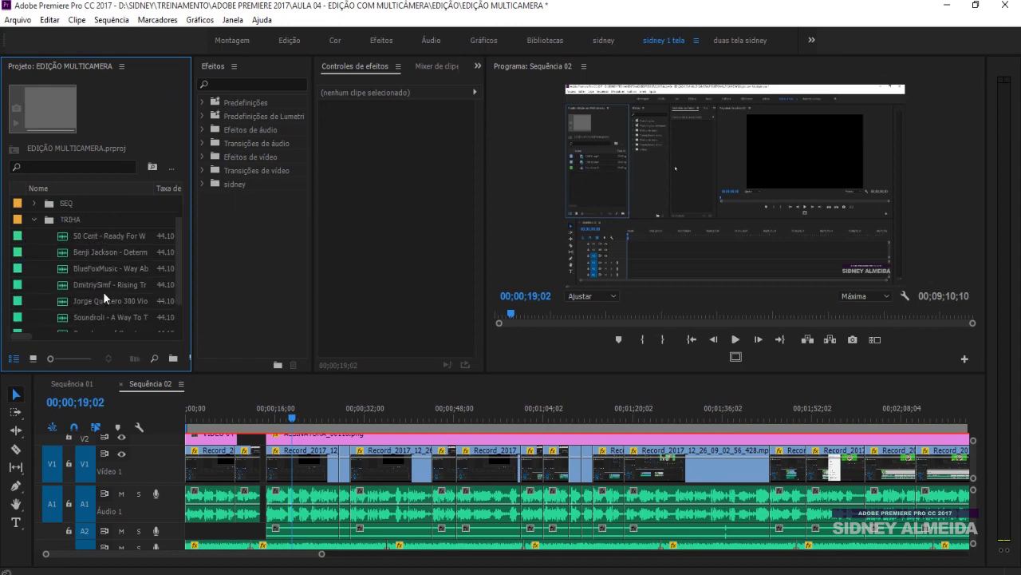
left_click(92, 237)
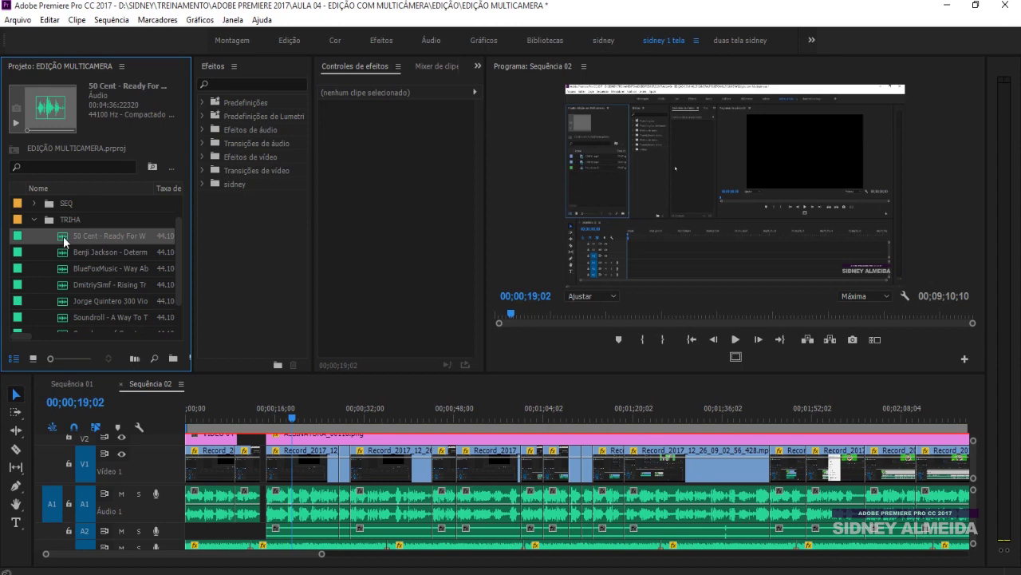
Reveal the 50 Cent file and copy all seven music files in SELECIONADAS.
right_click(64, 240)
left_click(125, 217)
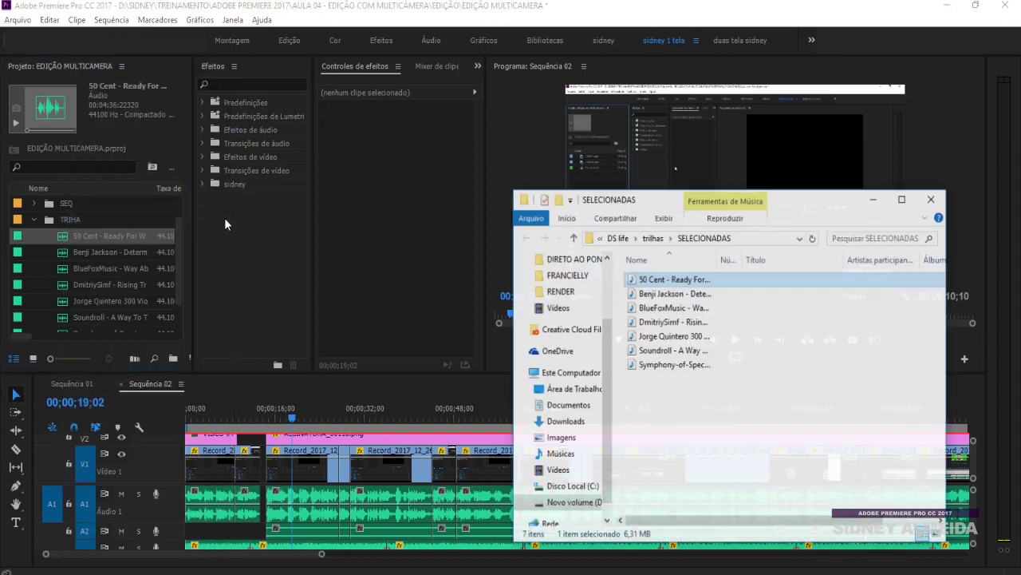
left_click_drag(706, 423, 648, 281)
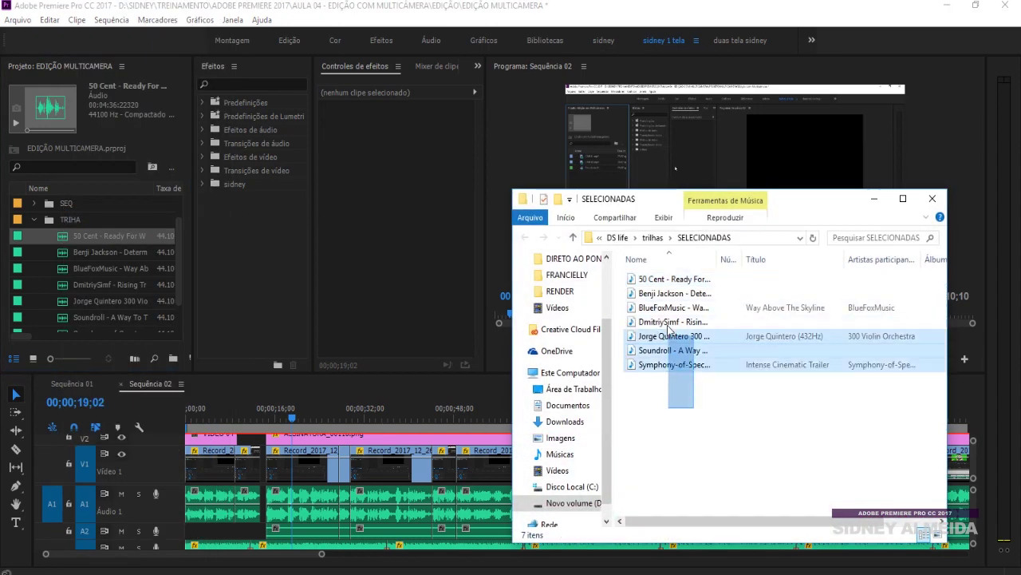
right_click(650, 283)
left_click(692, 408)
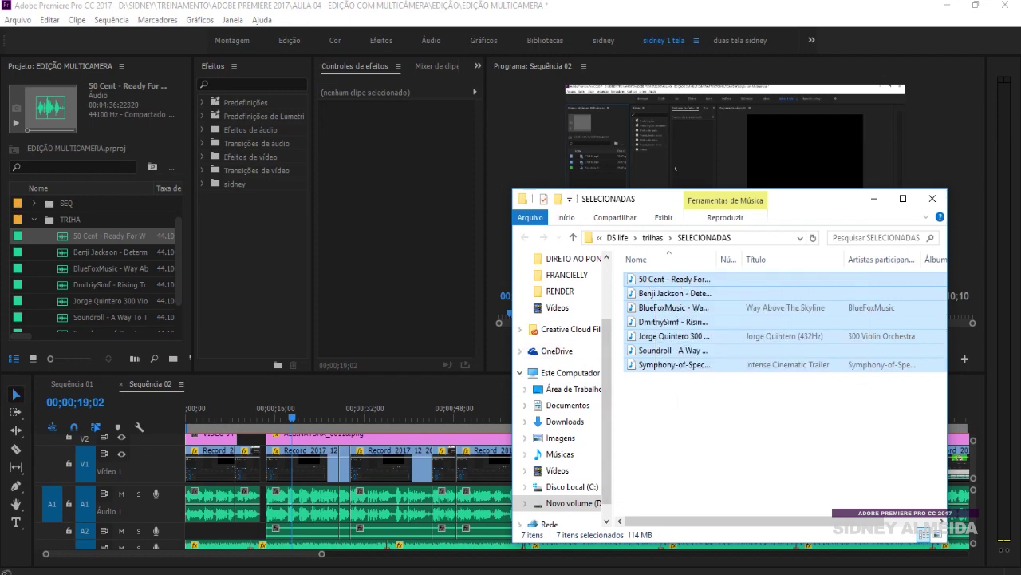
Create a TRILHA folder in AULA 05 and paste the seven music files into it.
left_click(375, 530)
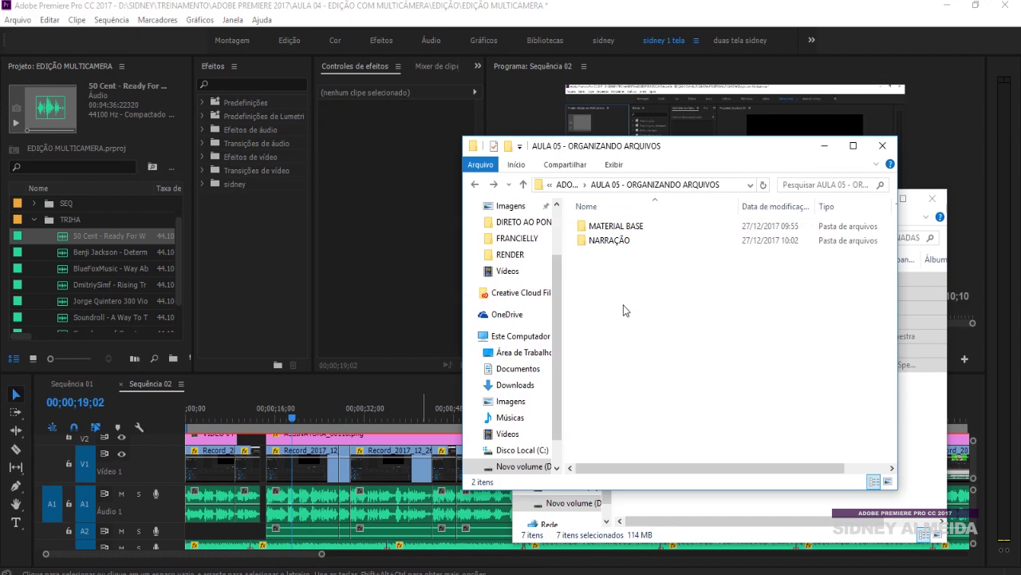
left_click(508, 146)
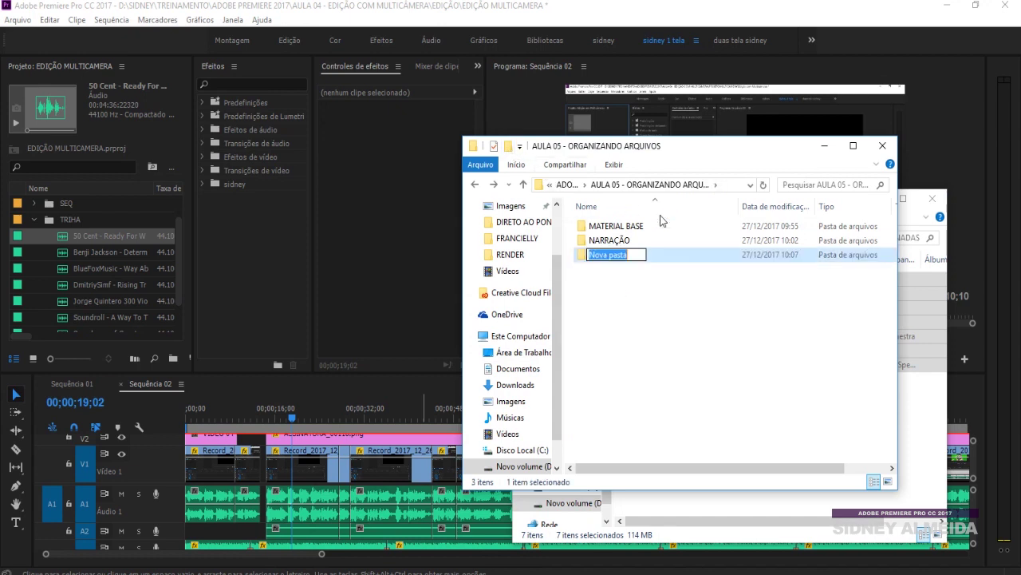
type("TRILHA")
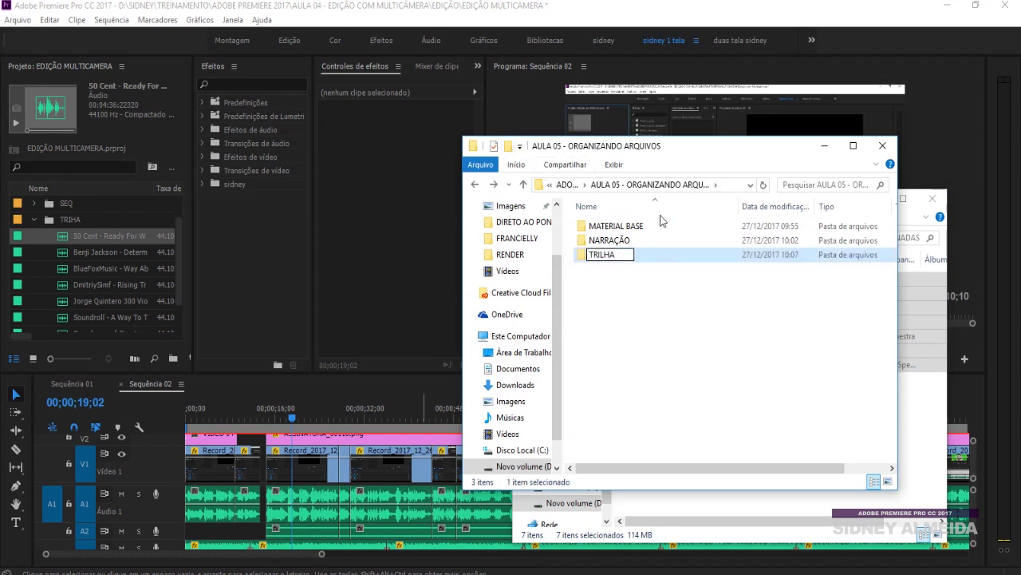
key("Return")
key("Return")
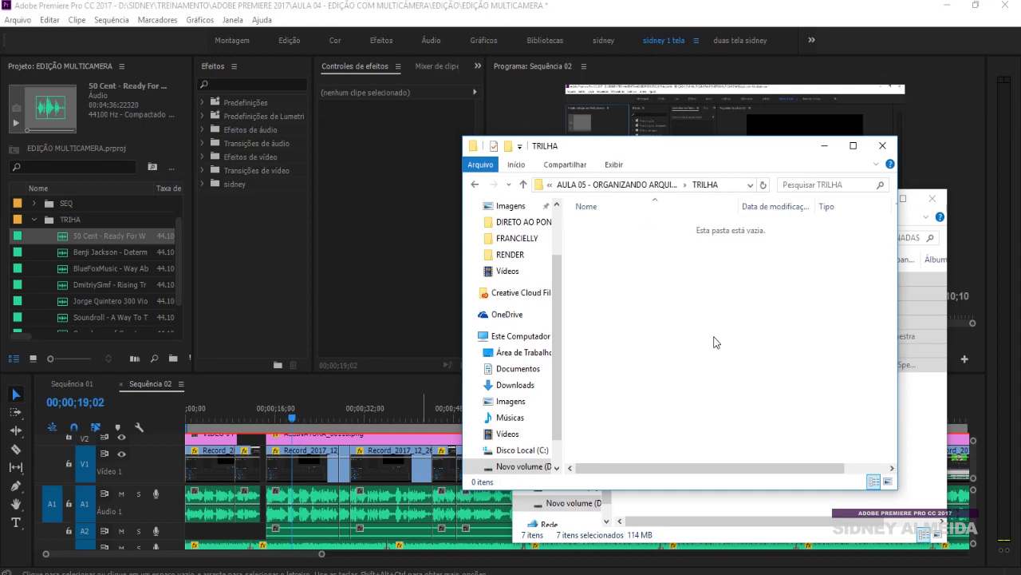
key("ctrl+v")
Close the SELECIONADAS window and return to the AULA 05 folder.
left_click(920, 410)
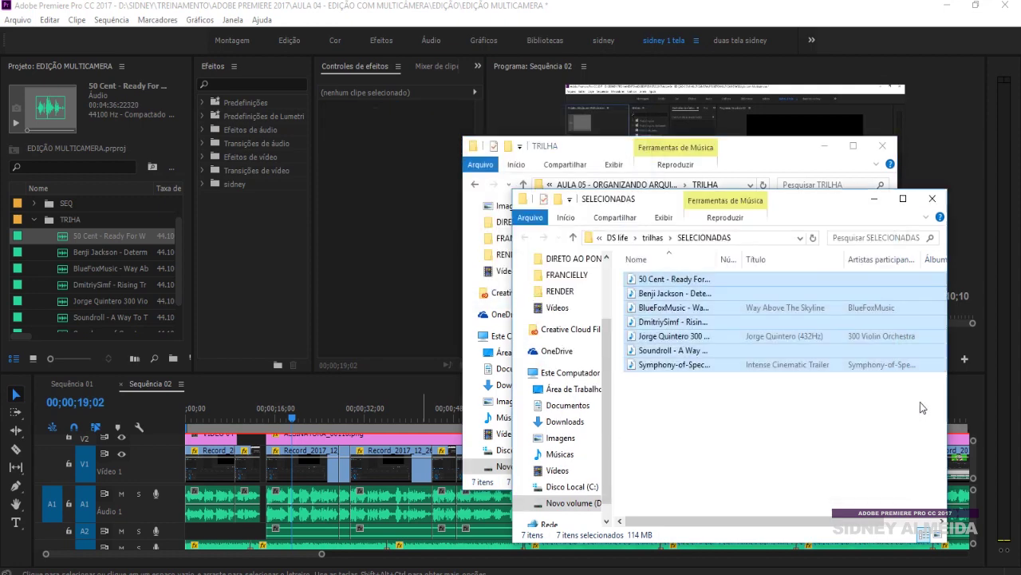
left_click(935, 197)
key("BackSpace")
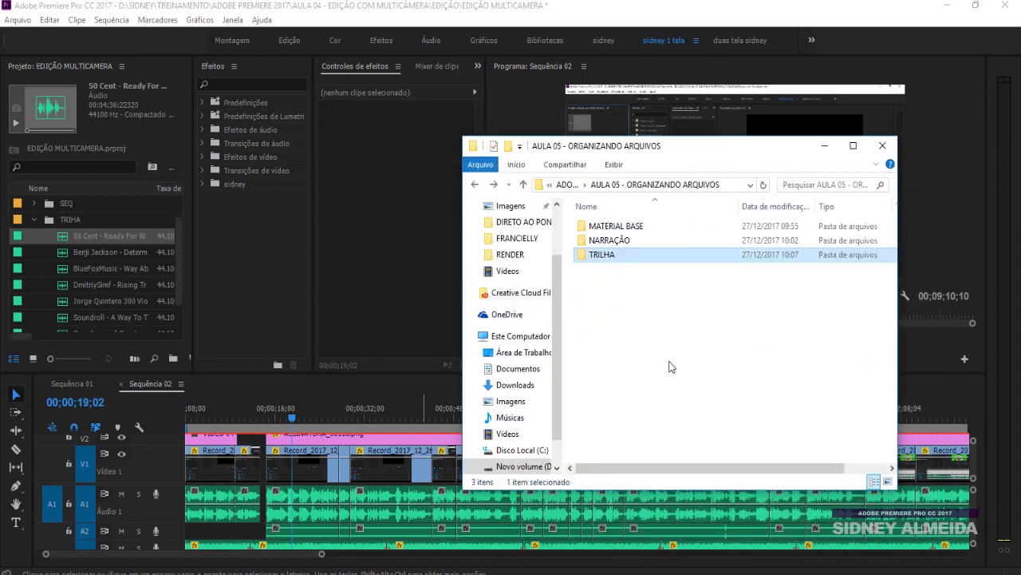
left_click(722, 349)
left_click(36, 218)
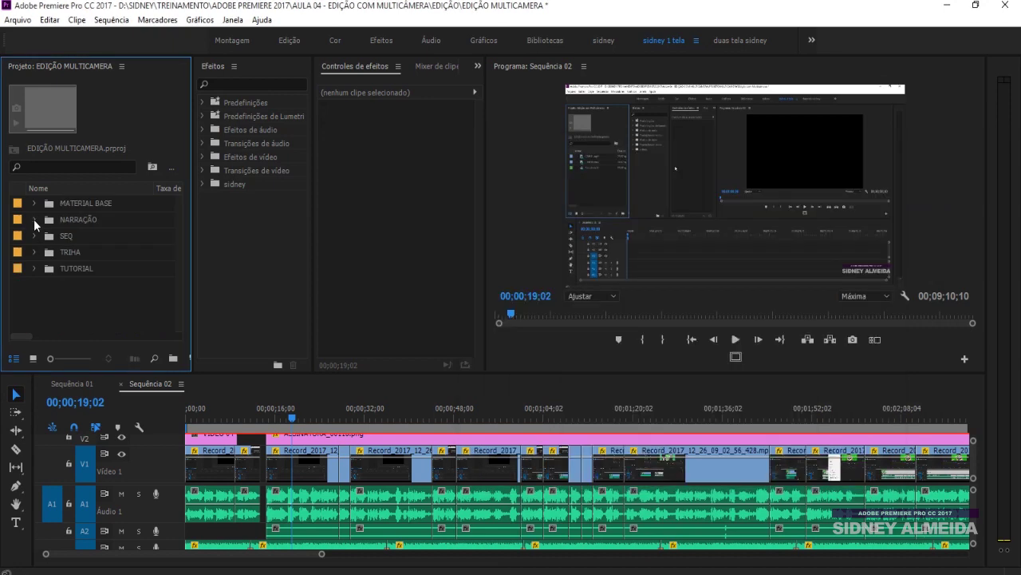
Expand the TUTORIAL bin, reveal the first Record clip on disk and copy it.
left_click(33, 268)
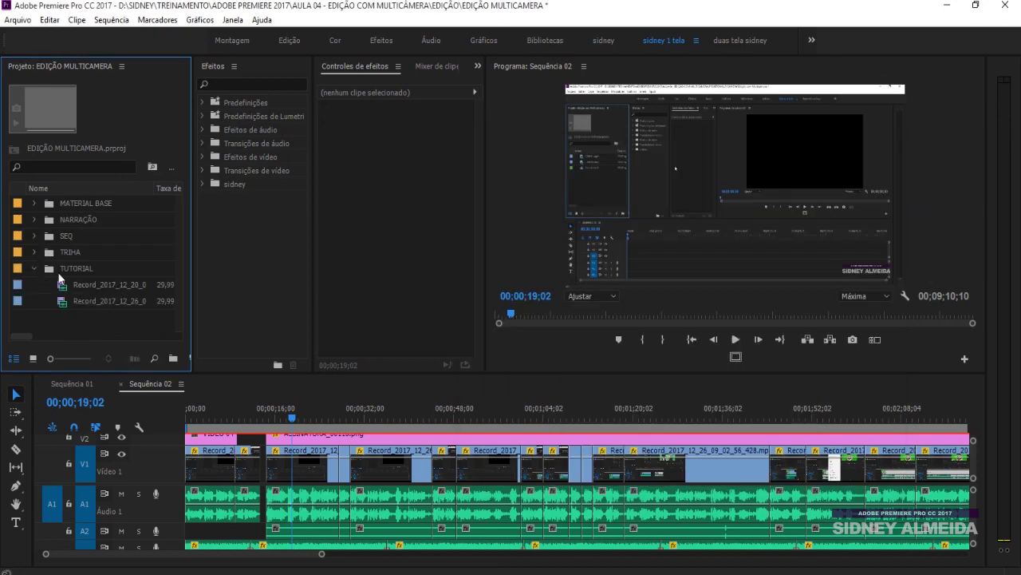
right_click(65, 288)
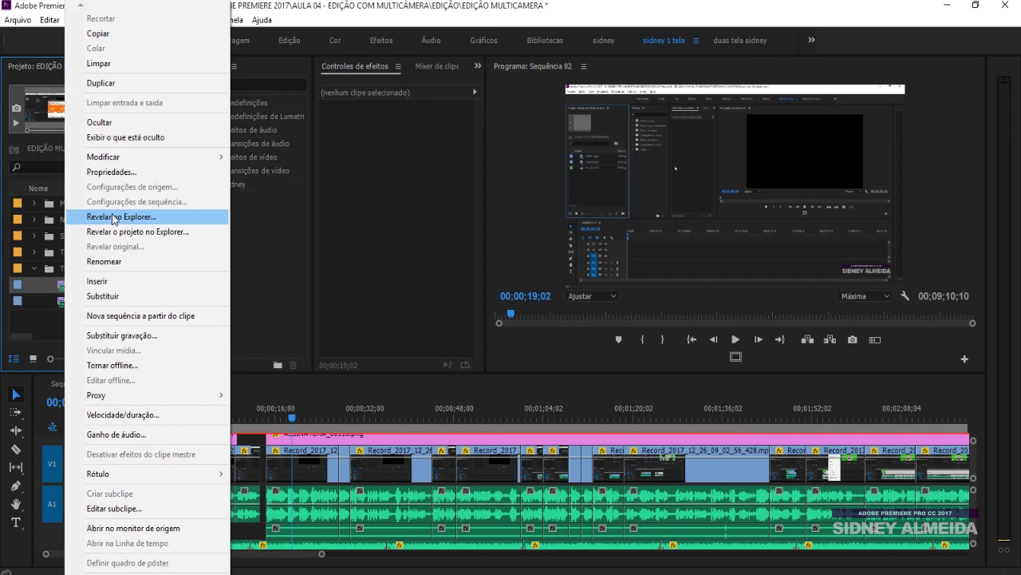
left_click(121, 216)
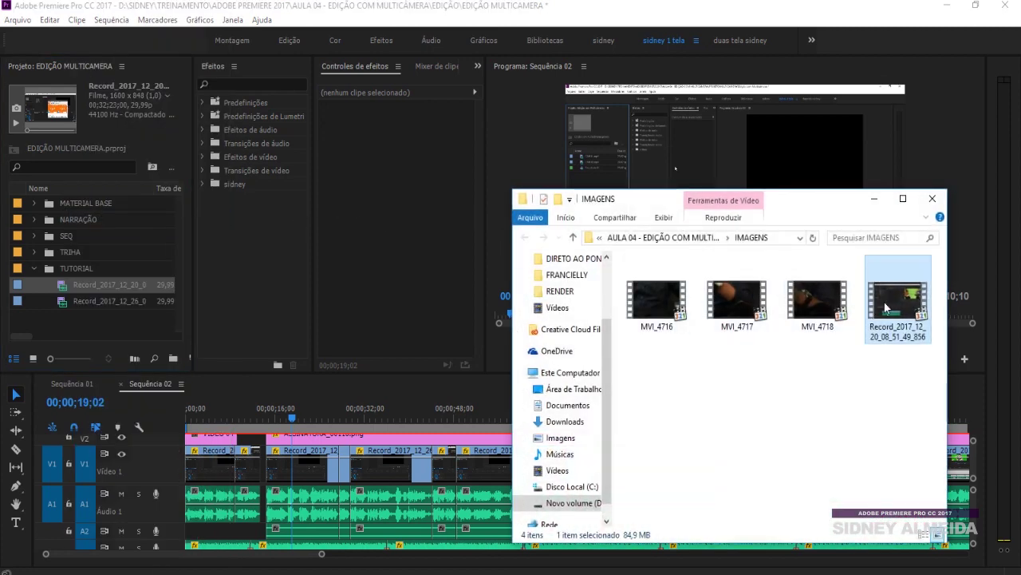
right_click(885, 307)
left_click(894, 458)
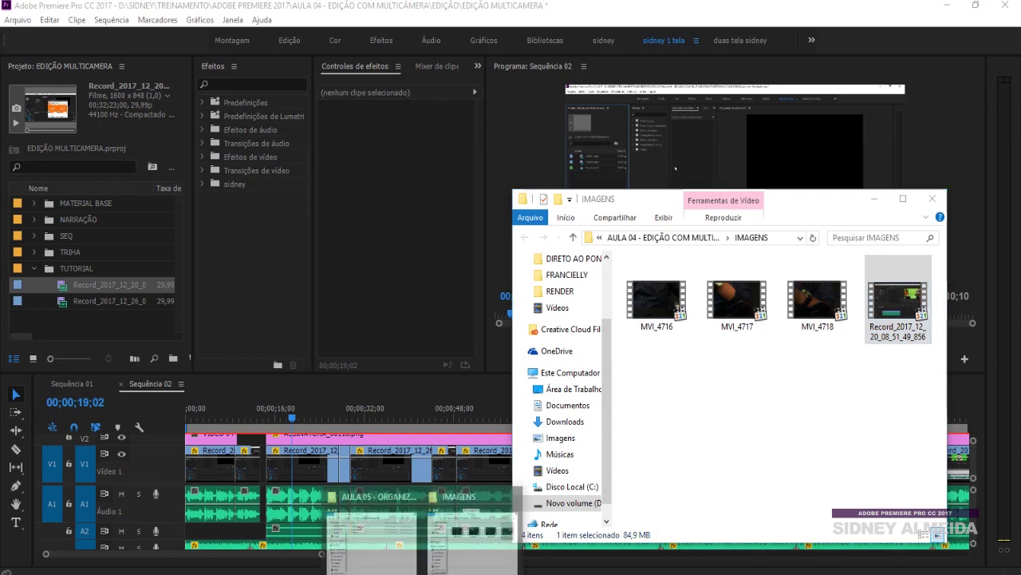
Create a TUTORIAL folder in AULA 05 and paste the Record clip into it.
key("alt+Tab")
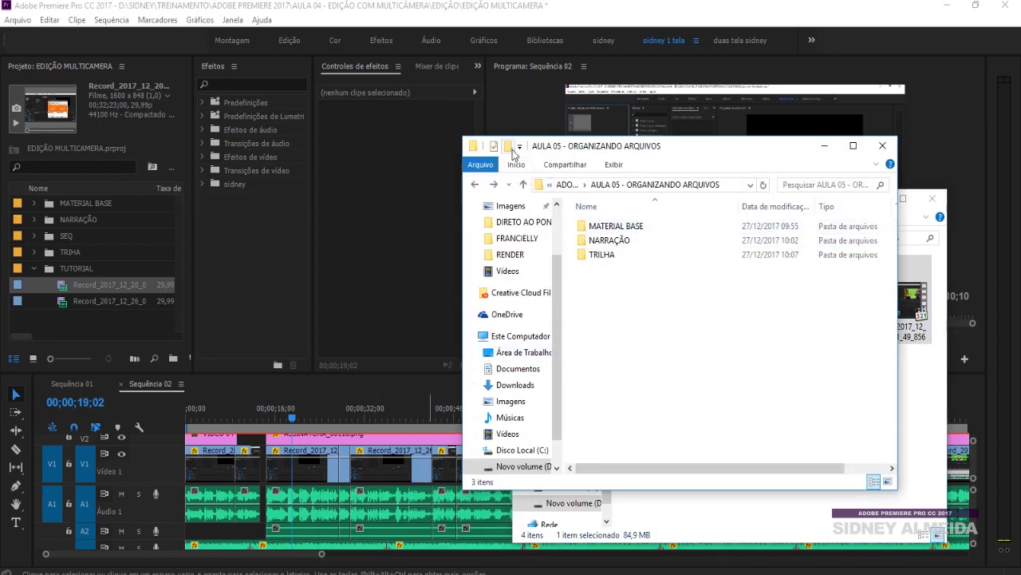
left_click(509, 147)
type("TUTORIAL")
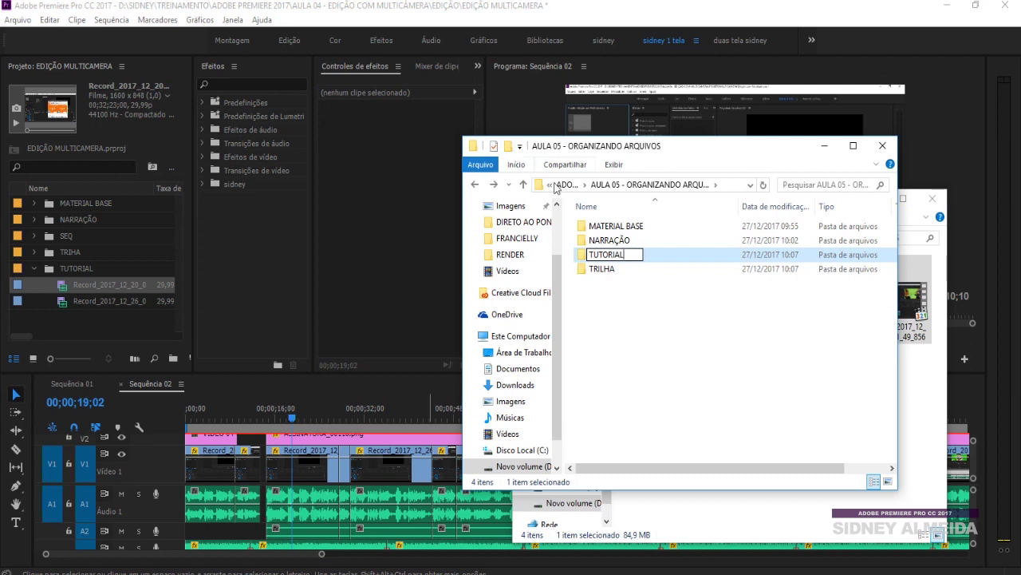
left_click(645, 312)
double_click(611, 271)
right_click(652, 294)
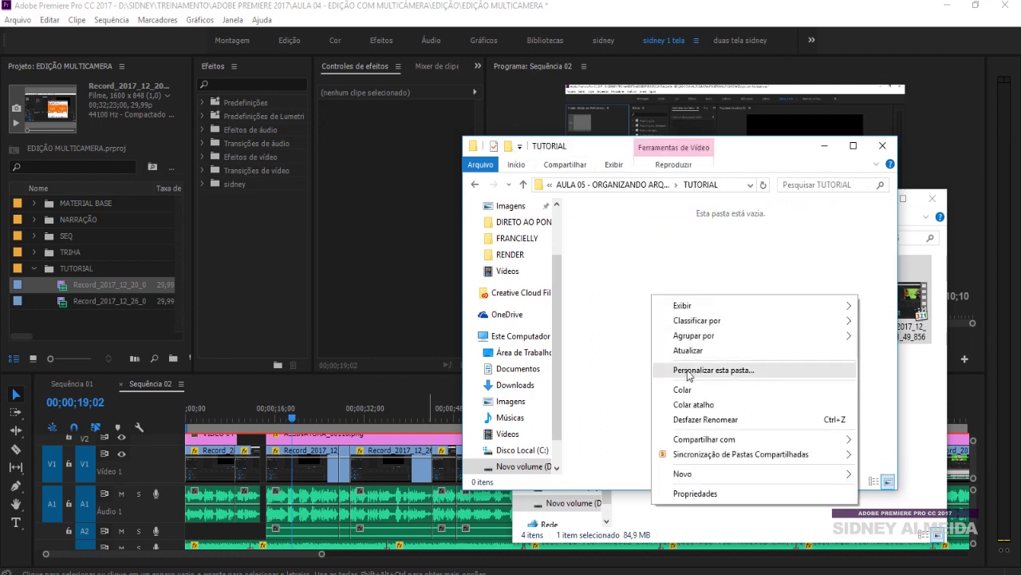
left_click(689, 386)
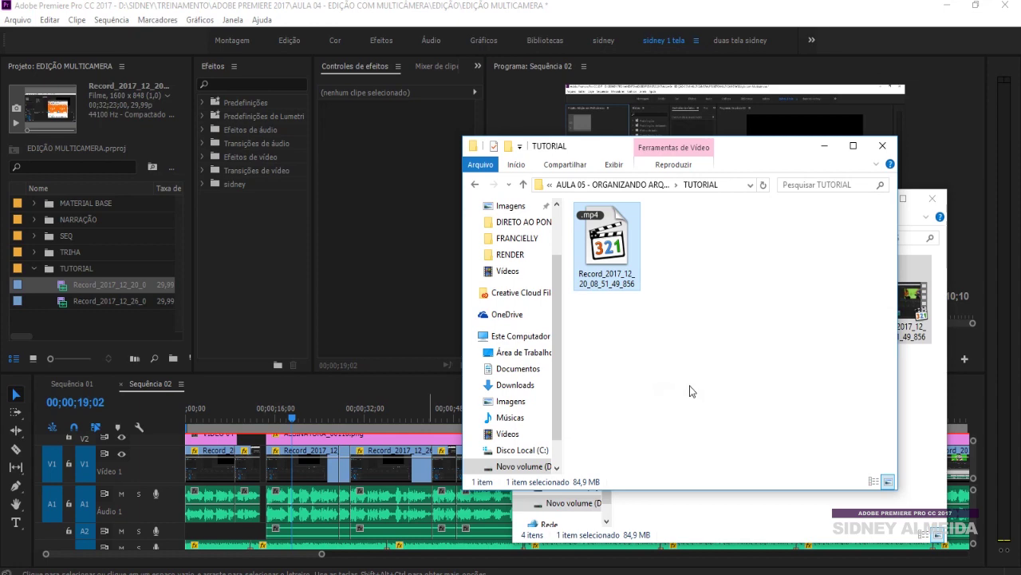
Reveal the Record_2017_12_26 clip's file and paste it into TUTORIAL too.
left_click(931, 199)
left_click(65, 305)
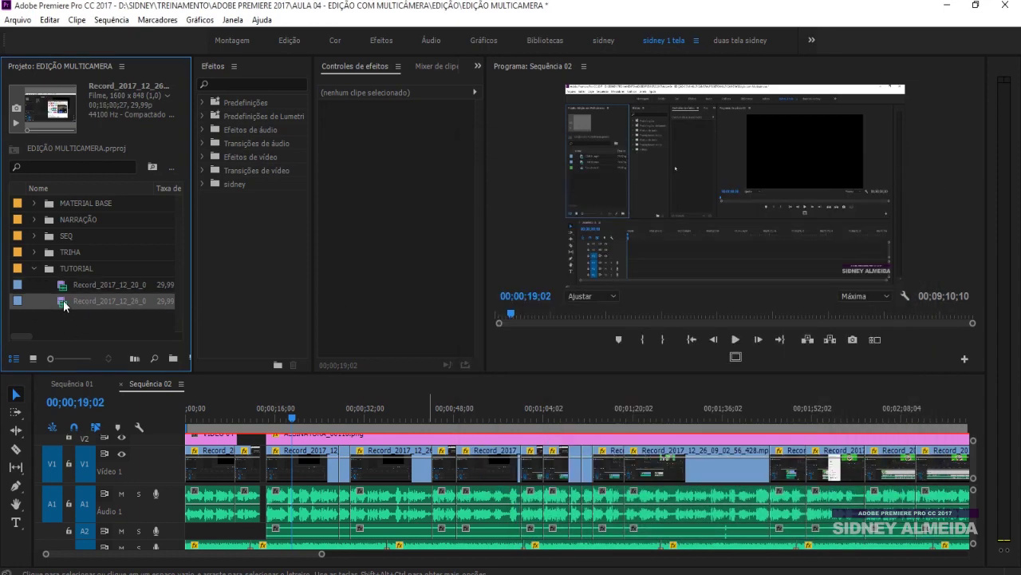
right_click(65, 305)
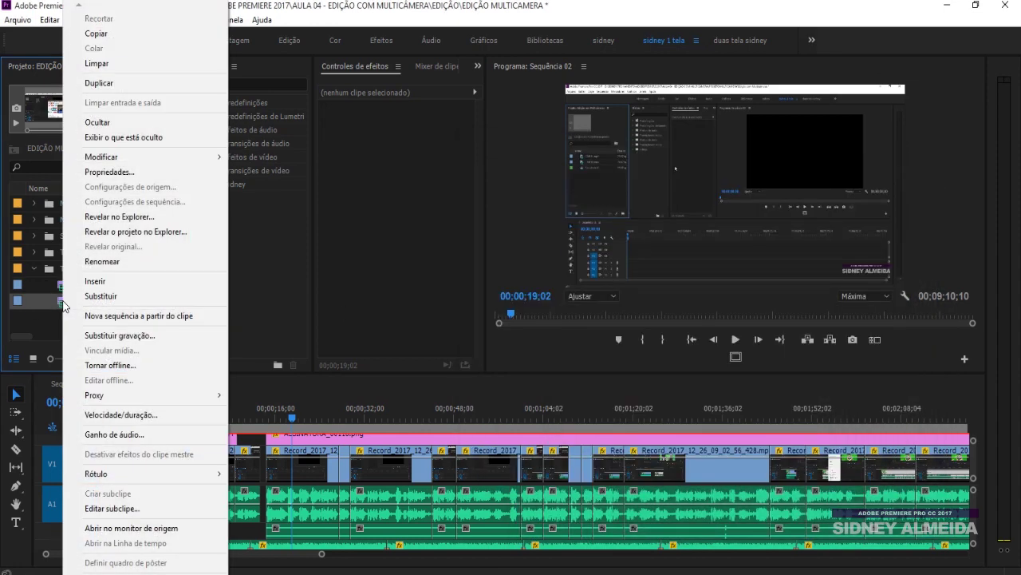
left_click(108, 219)
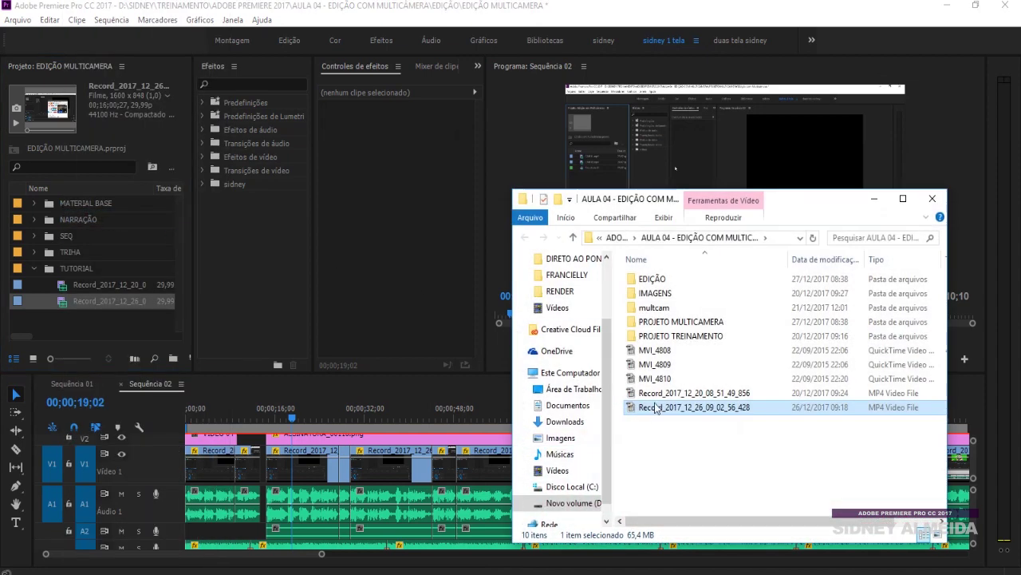
left_click(875, 199)
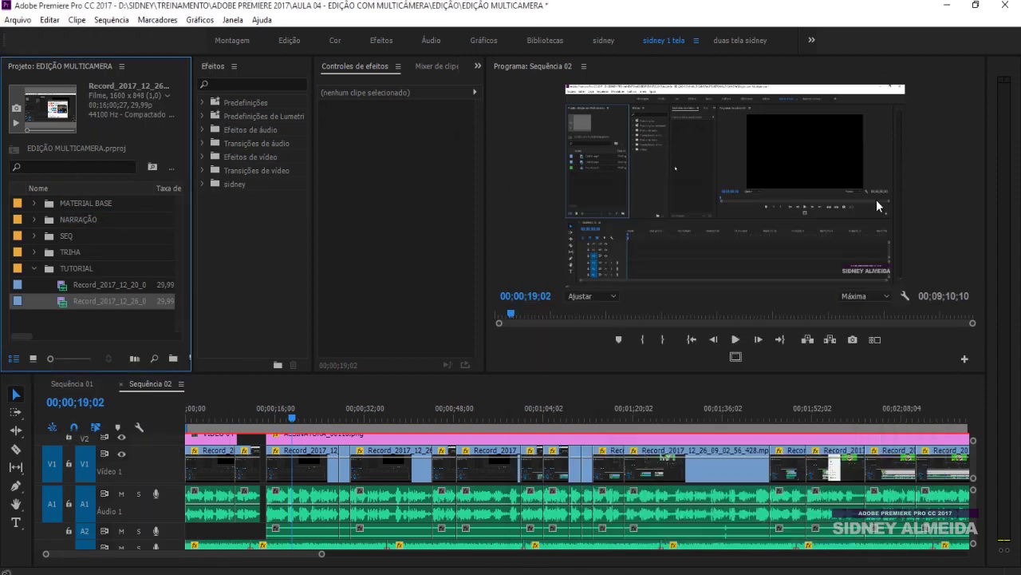
left_click(411, 568)
left_click(391, 539)
right_click(737, 255)
left_click(776, 349)
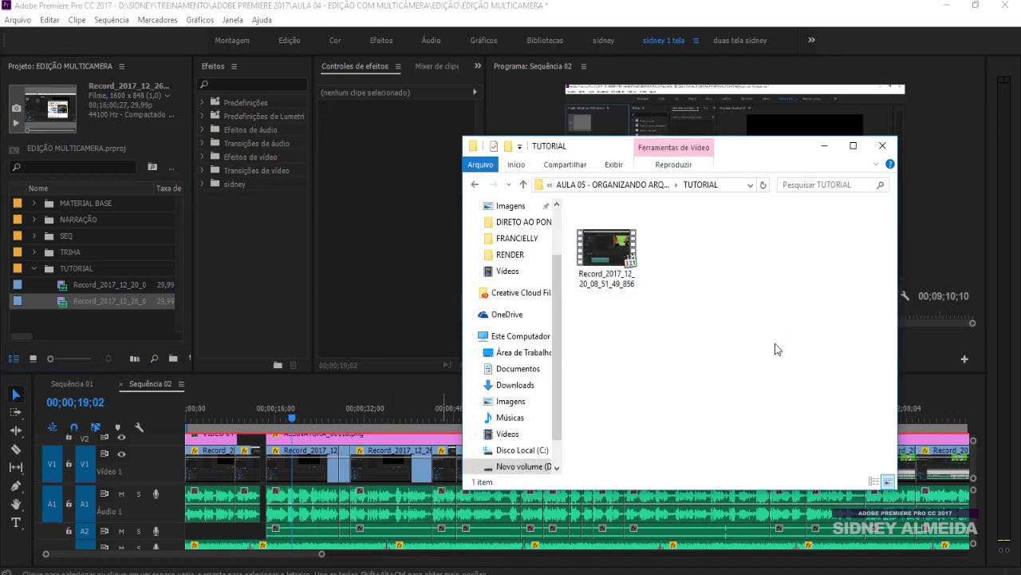
Go back up to AULA 05 and close the folder window.
left_click(475, 184)
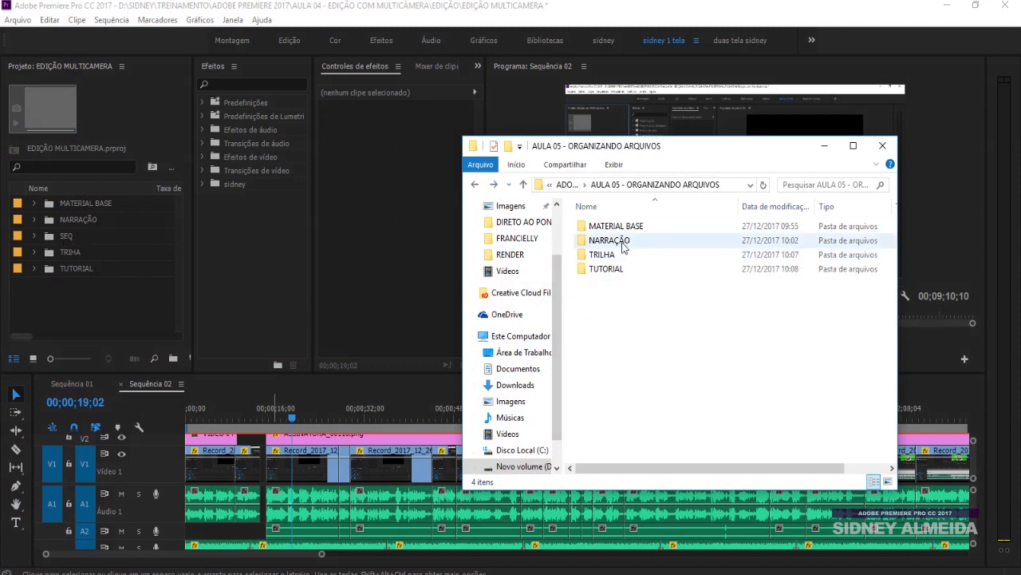
mouse_move(678, 275)
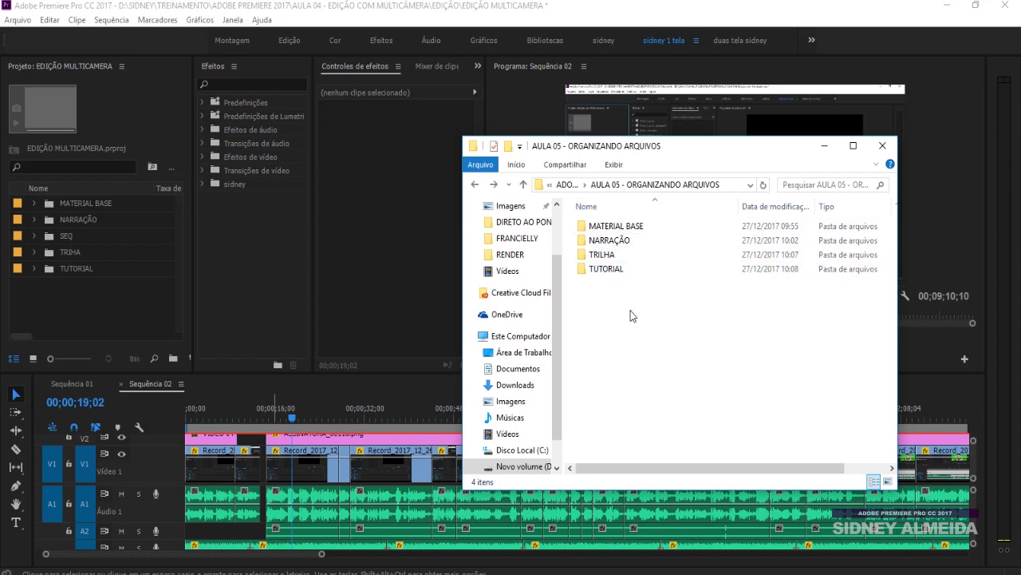
left_click(883, 145)
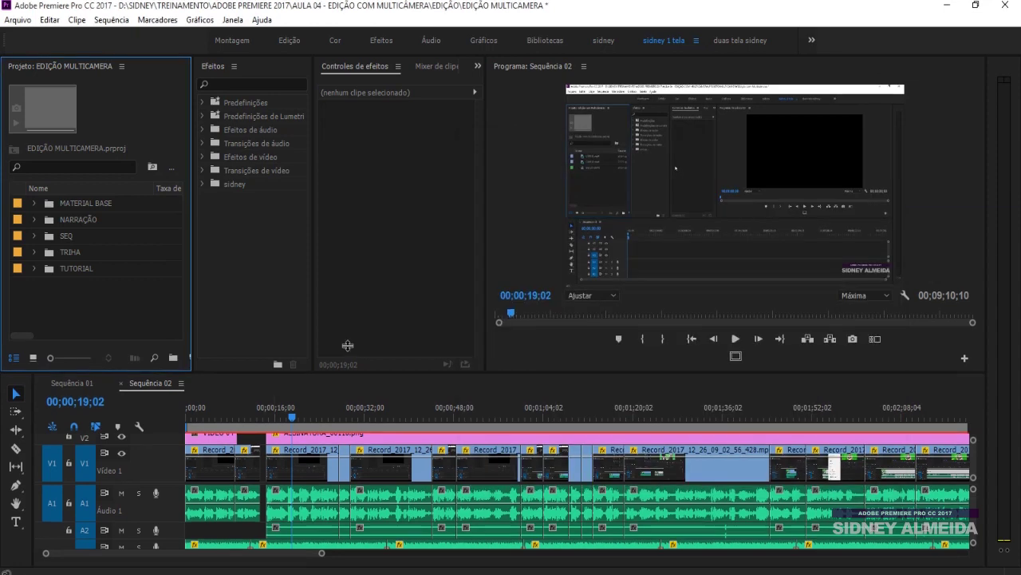
Raise the timeline to reveal tracks V3 and A3 and slightly enlarge the program monitor.
left_click_drag(300, 372, 300, 320)
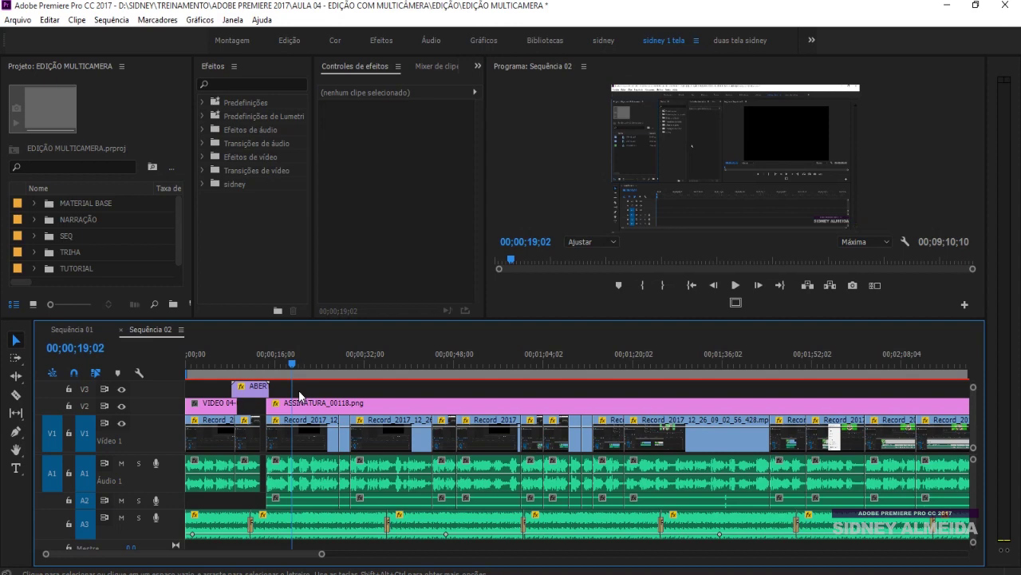
left_click(322, 391)
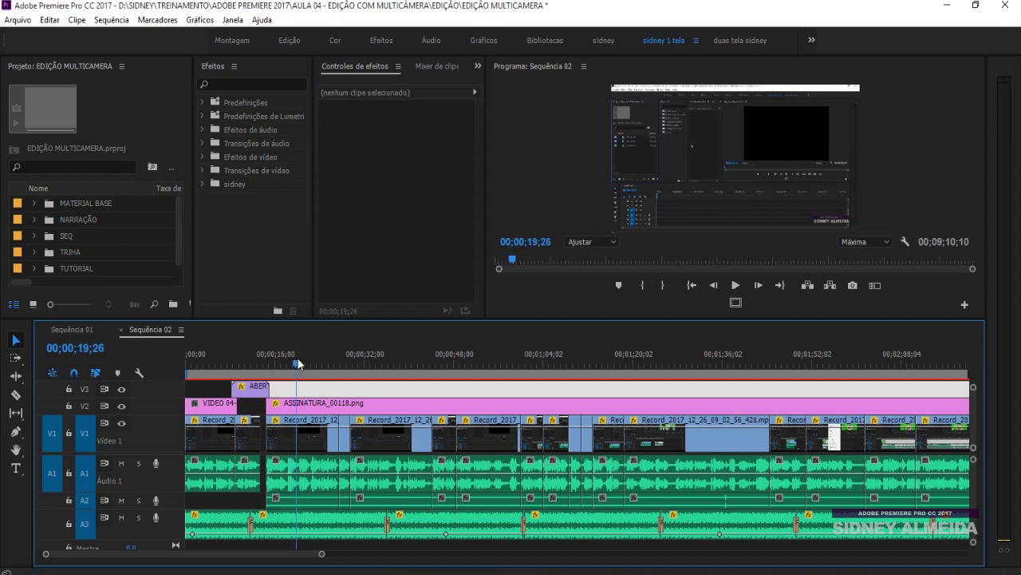
left_click_drag(384, 320, 384, 326)
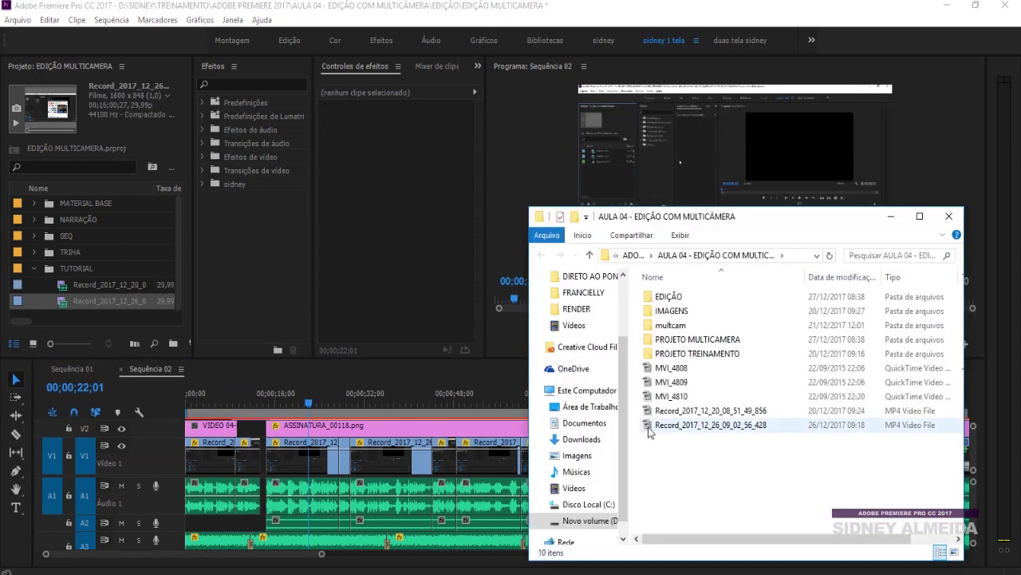
left_click(649, 427)
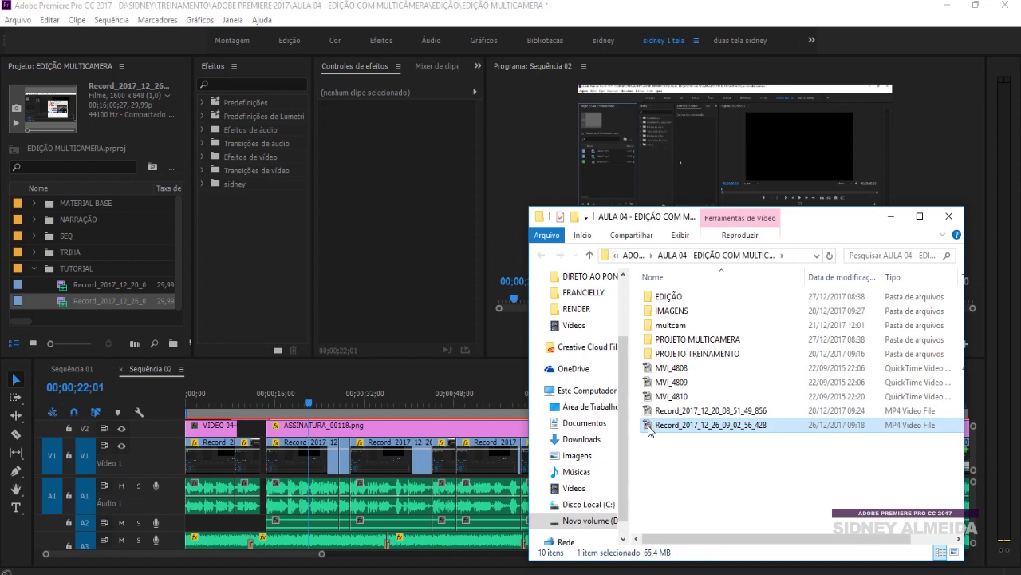
Delete Record_2017_12_26_09_02_56_428 from the AULA 04 folder and close that window.
key("Delete")
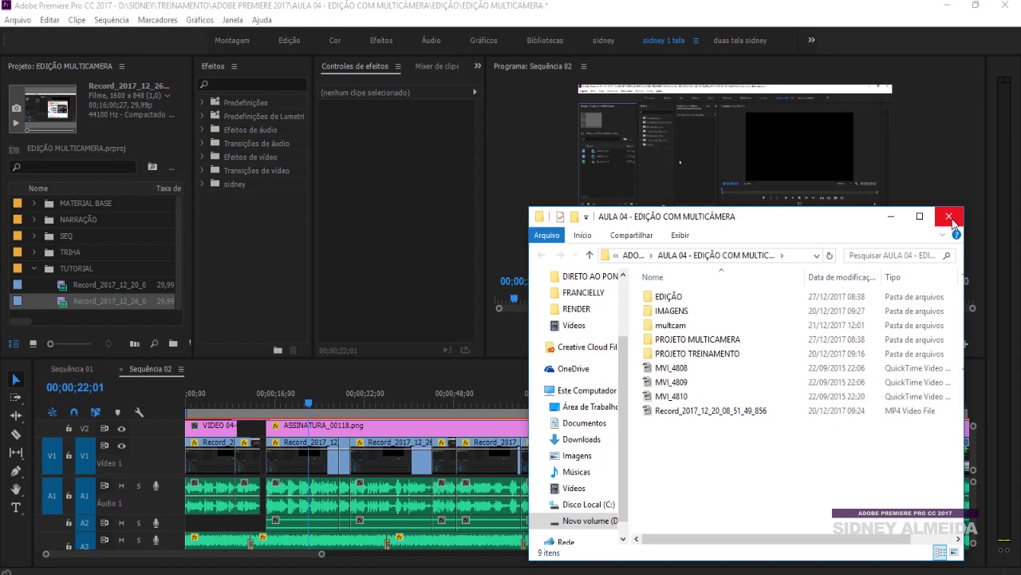
left_click(949, 218)
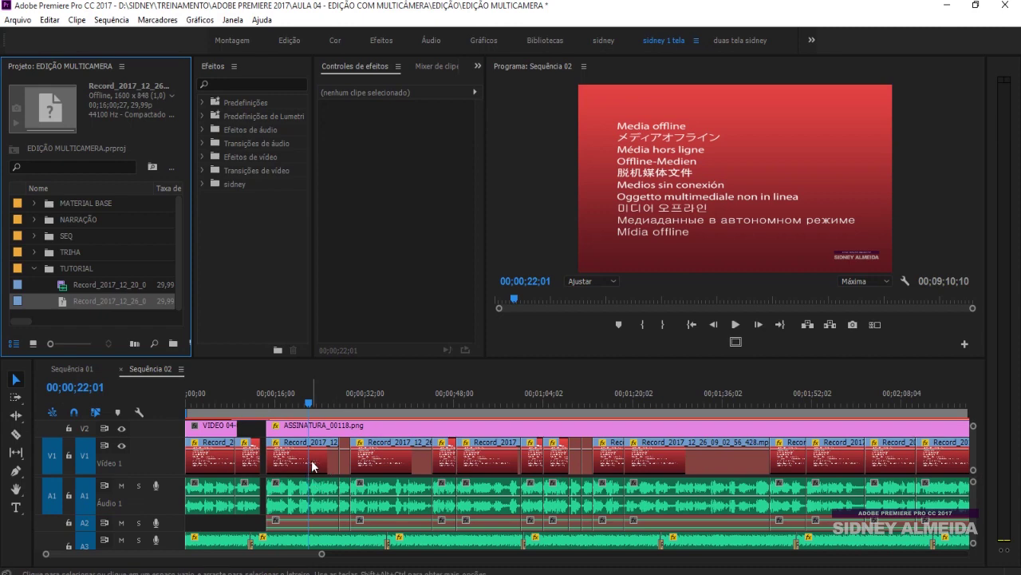
Relink offline Record_2017_12_26_09_02_56_428.mp4 to its copy in AULA 05 > TUTORIAL via Vincular mídia.
left_click(103, 315)
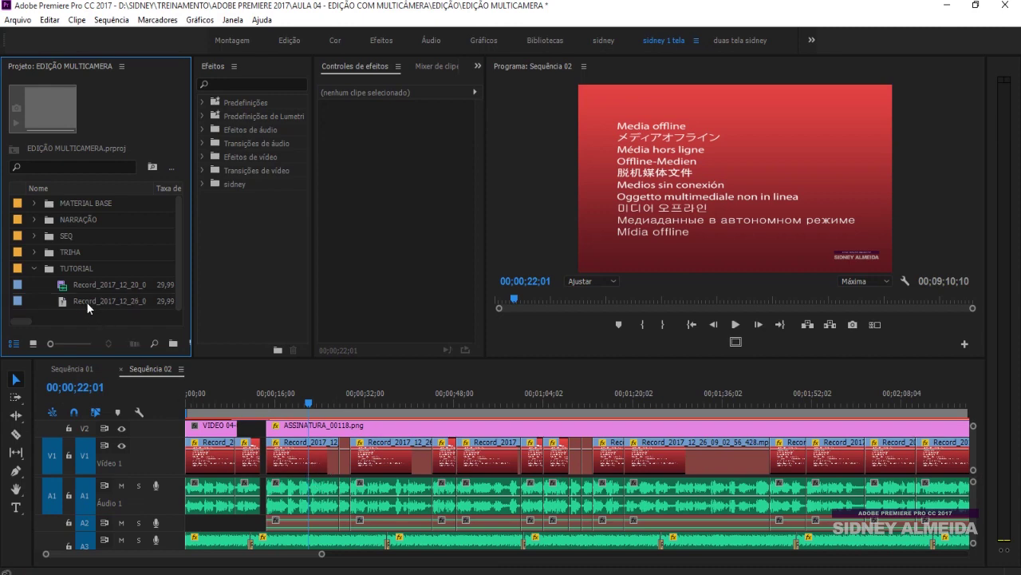
left_click(86, 301)
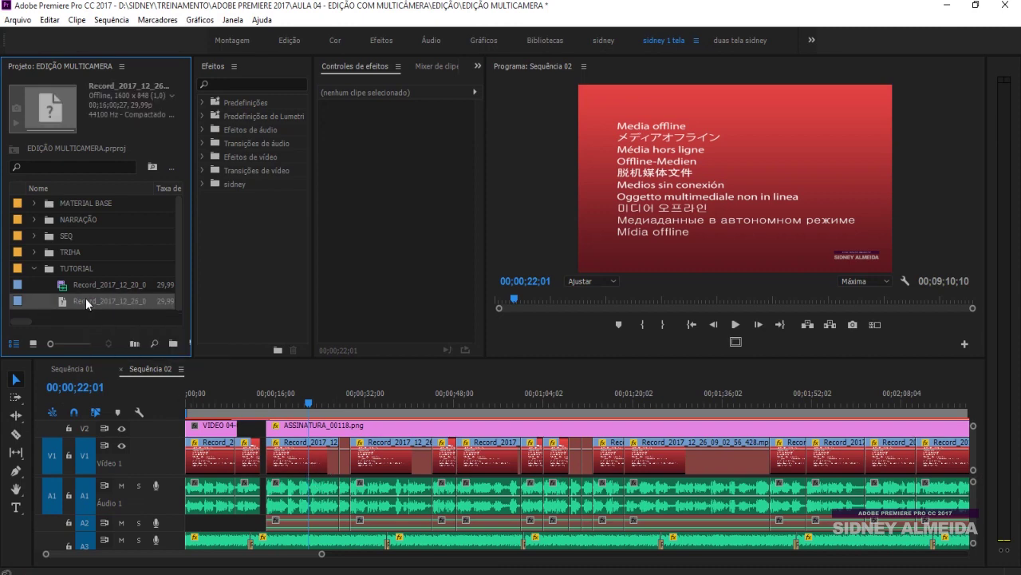
right_click(86, 302)
left_click(150, 349)
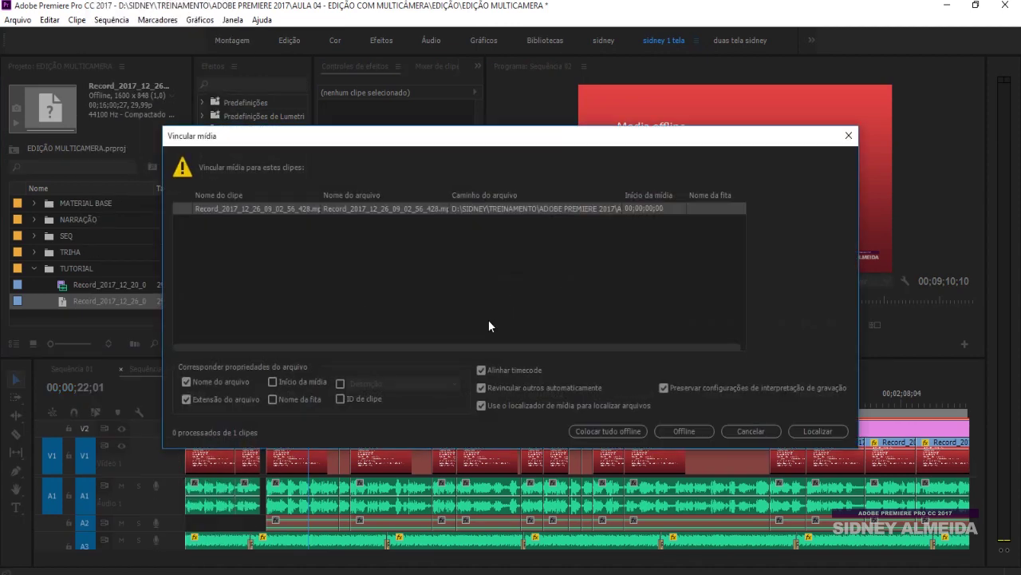
left_click(817, 431)
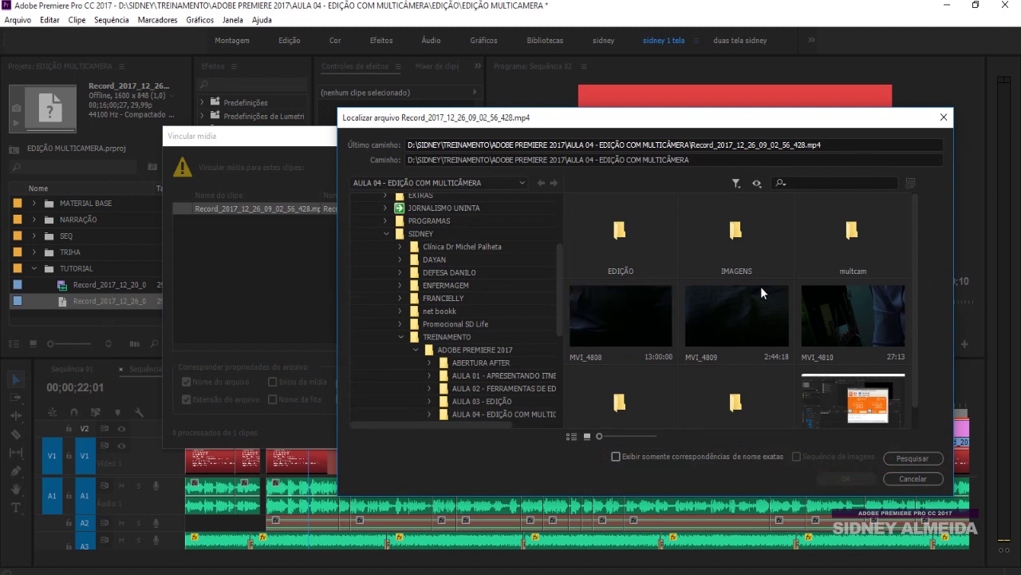
scroll(761, 286, "down", 1)
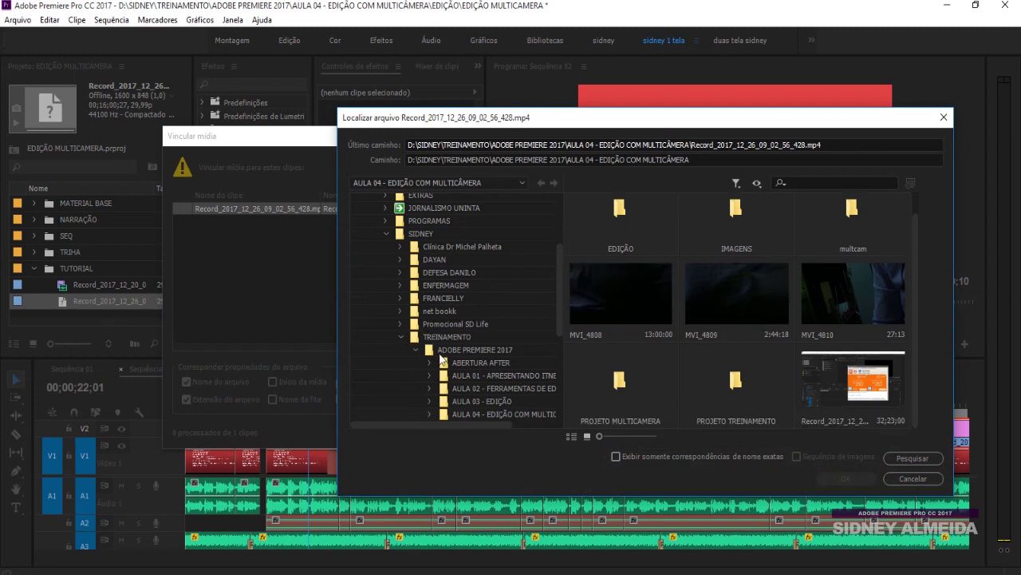
scroll(443, 361, "down", 1)
left_click(479, 387)
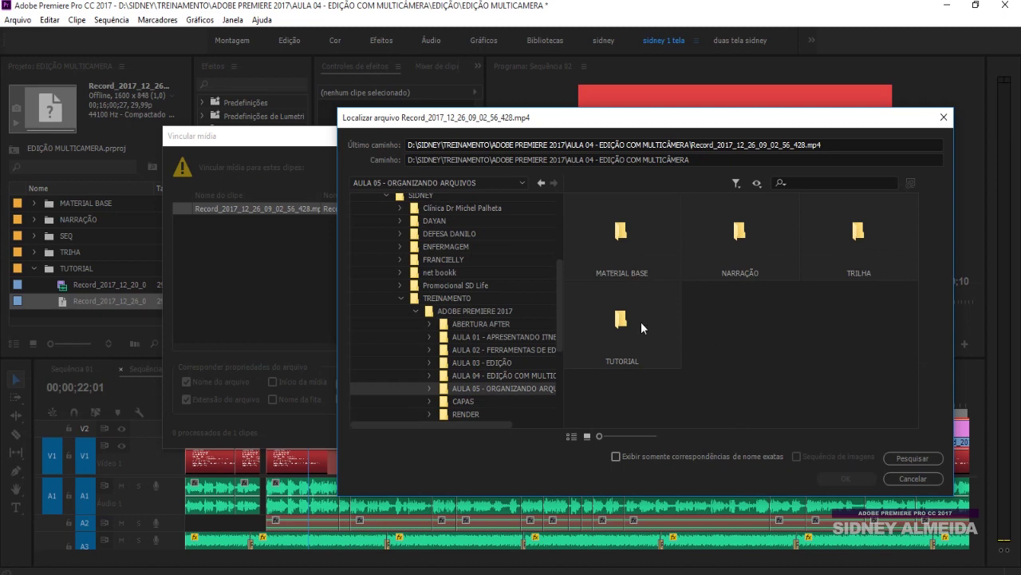
double_click(618, 321)
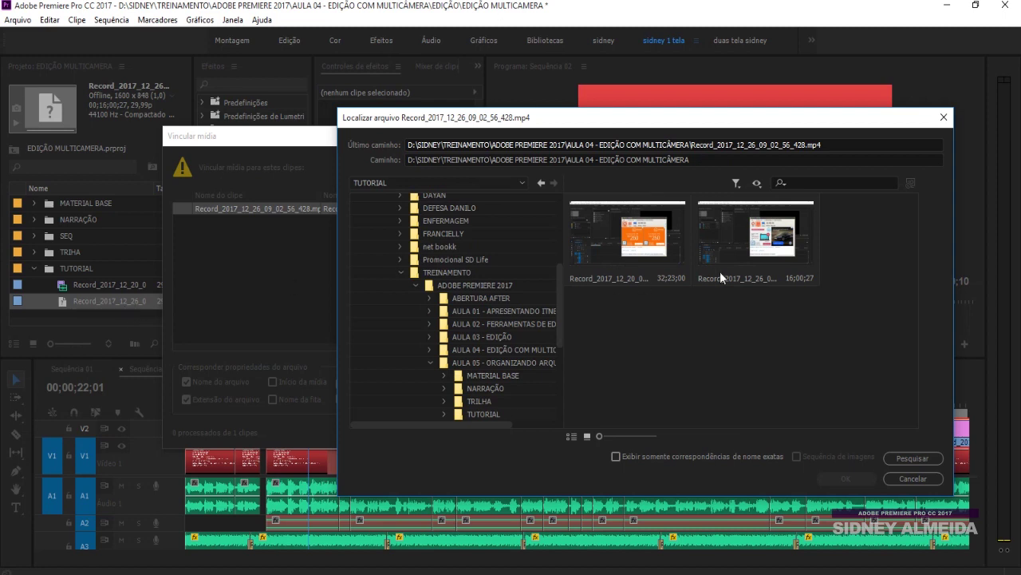
left_click(766, 239)
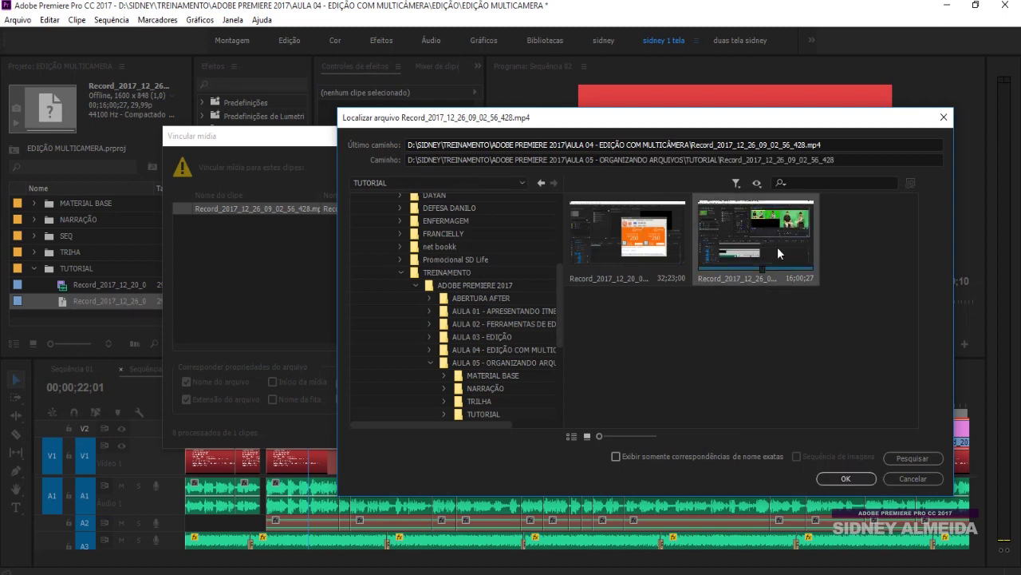
left_click(854, 480)
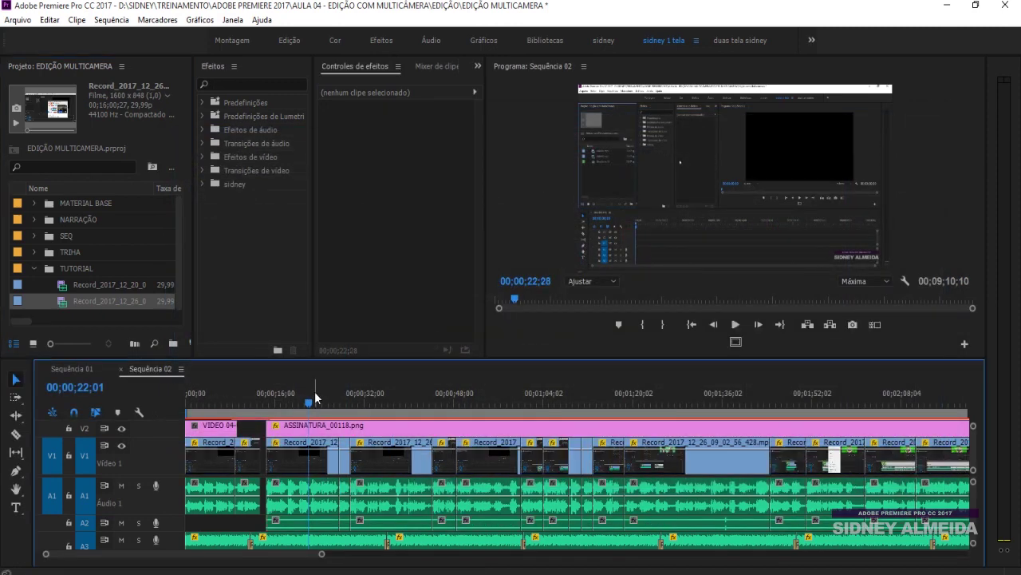
Place the playhead at 00;00;39;01 and zoom out to fit the whole Sequência 02.
left_click(405, 394)
key("minus")
key("minus")
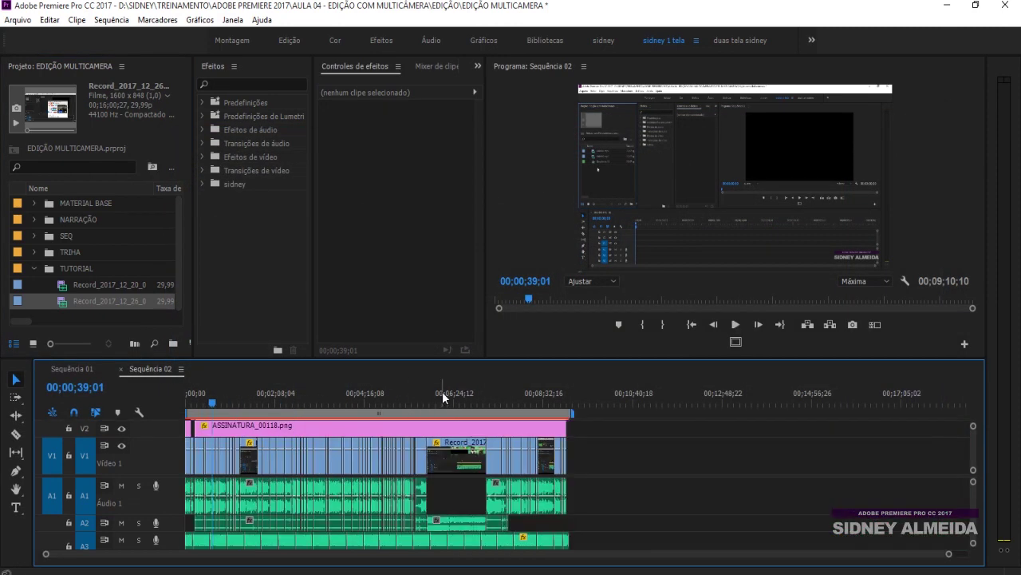